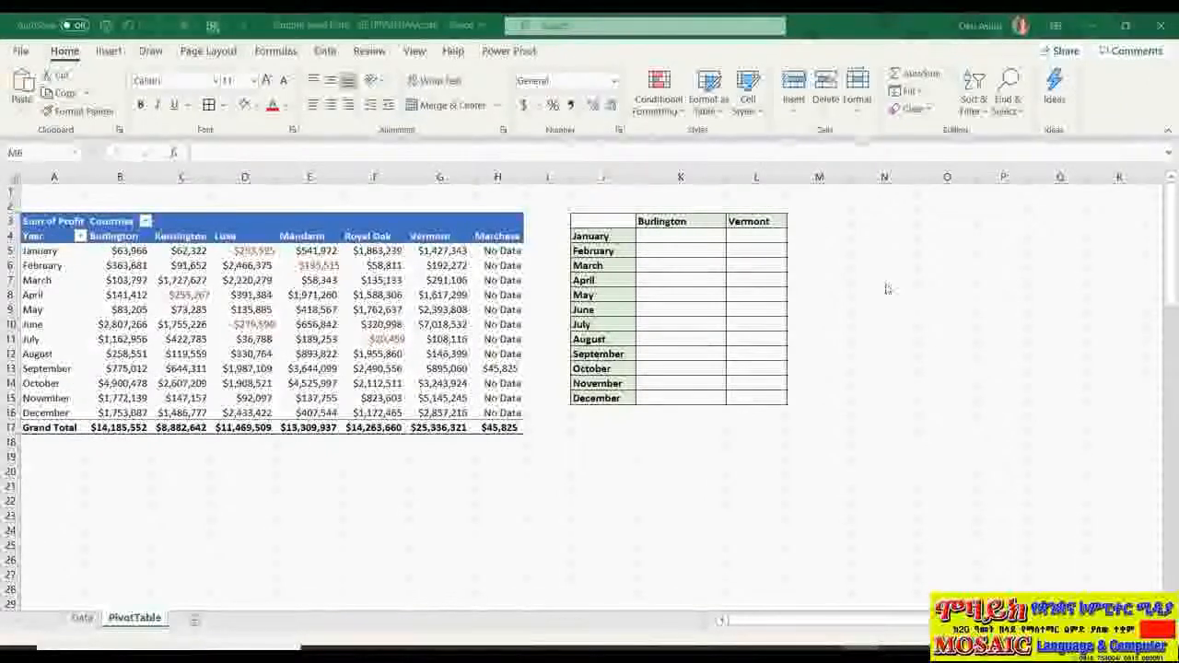
{"action": "left_click", "coordinate": [244, 293]}
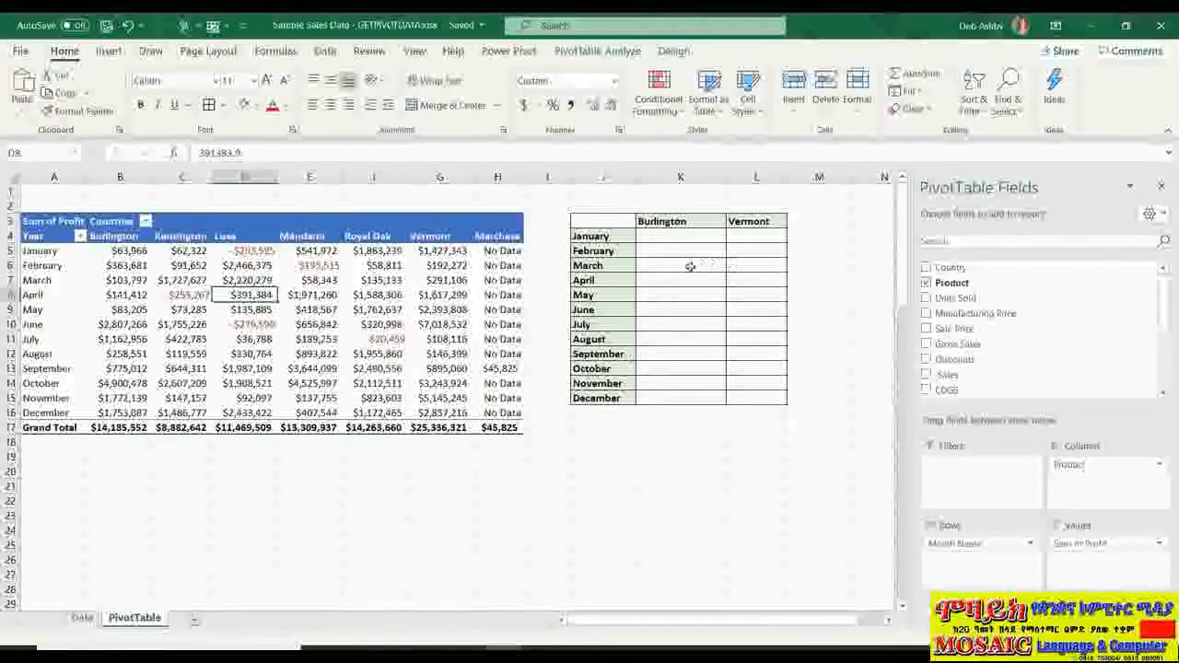
{"action": "left_click", "coordinate": [680, 295]}
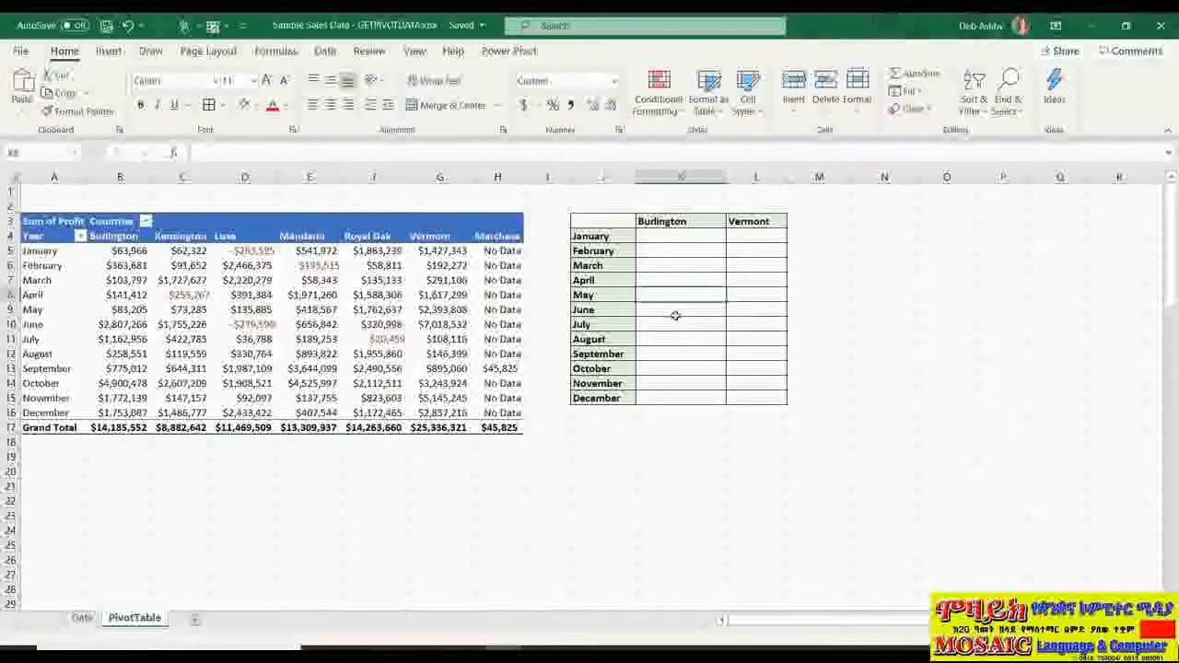
{"action": "left_click", "coordinate": [689, 280]}
{"action": "left_click", "coordinate": [695, 251]}
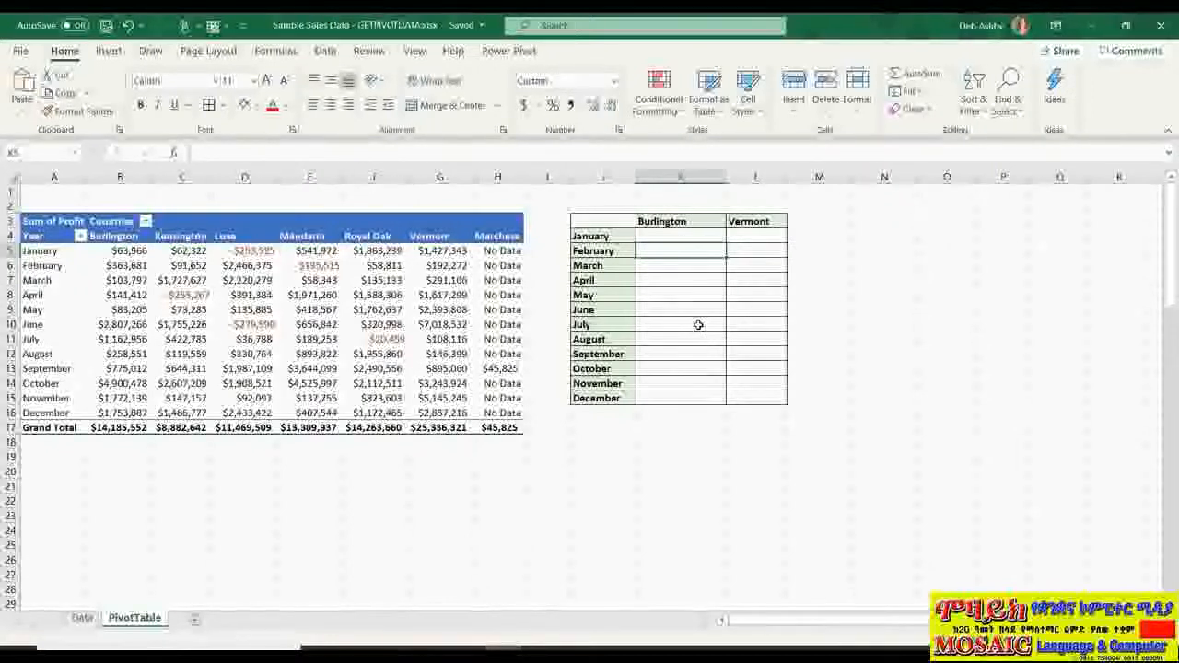
{"action": "left_click", "coordinate": [686, 295]}
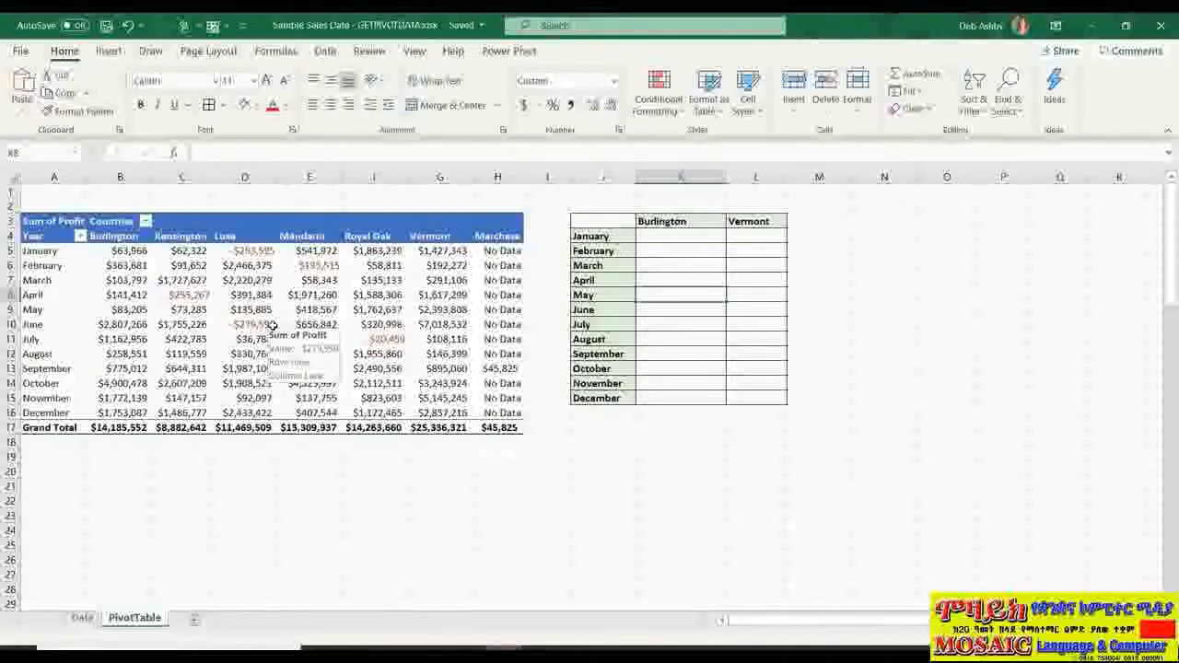
Step: Look up the description of GETPIVOTDATA among the lookup and reference functions
{"action": "left_click", "coordinate": [274, 53]}
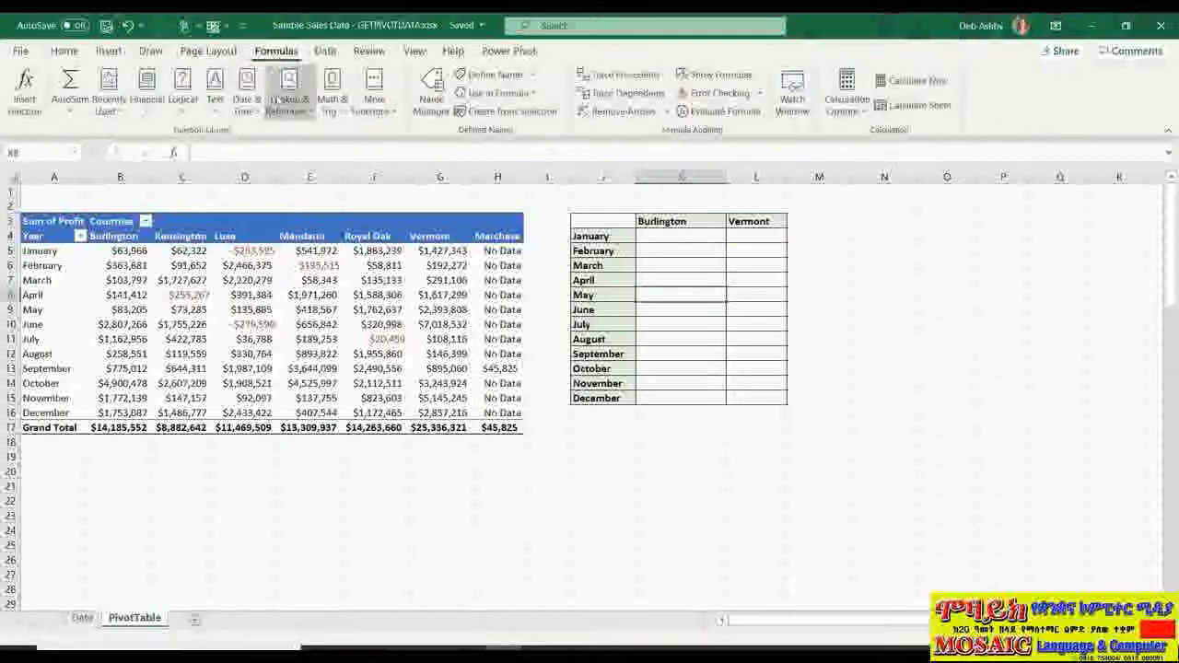
{"action": "left_click", "coordinate": [291, 107]}
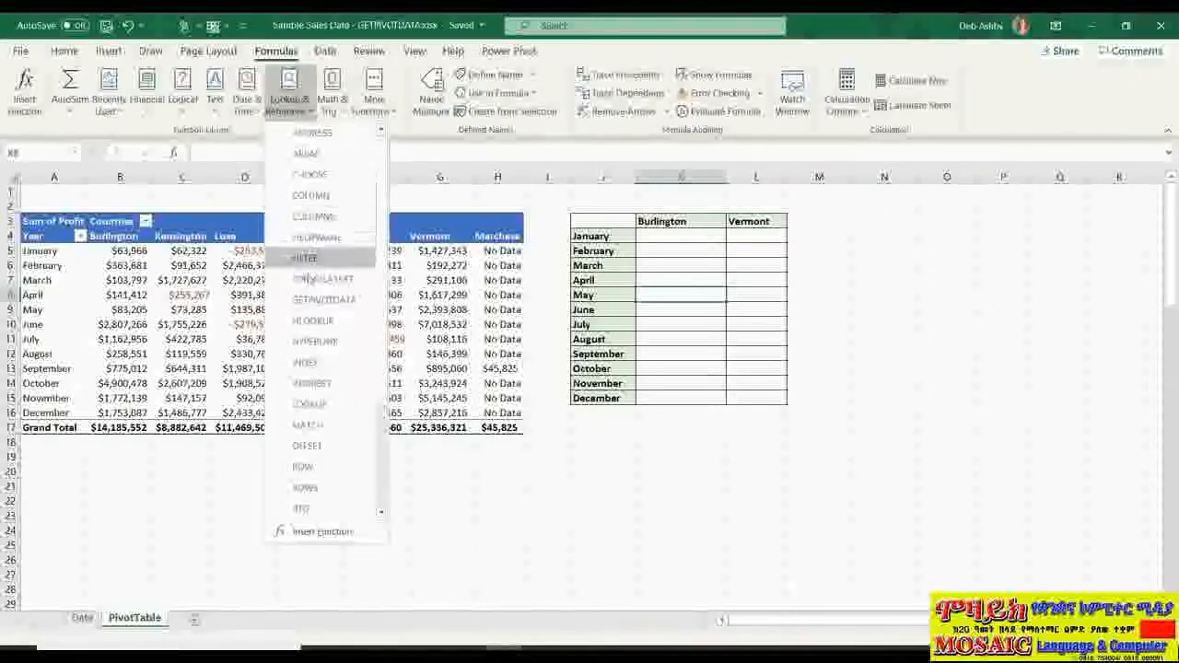
{"action": "mouse_move", "coordinate": [353, 306]}
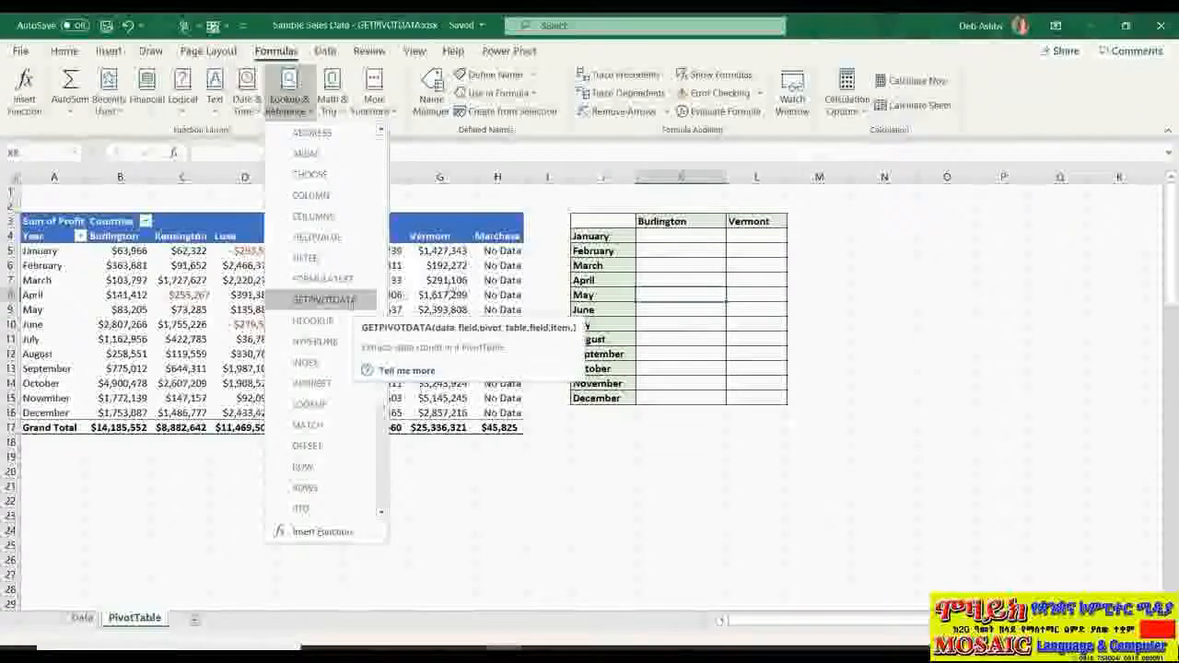
{"action": "left_click", "coordinate": [679, 234]}
Step: Enter a formula in K4 that references pivot table cell B5 through GETPIVOTDATA to pull Burlington's January profit
{"action": "left_click", "coordinate": [675, 236]}
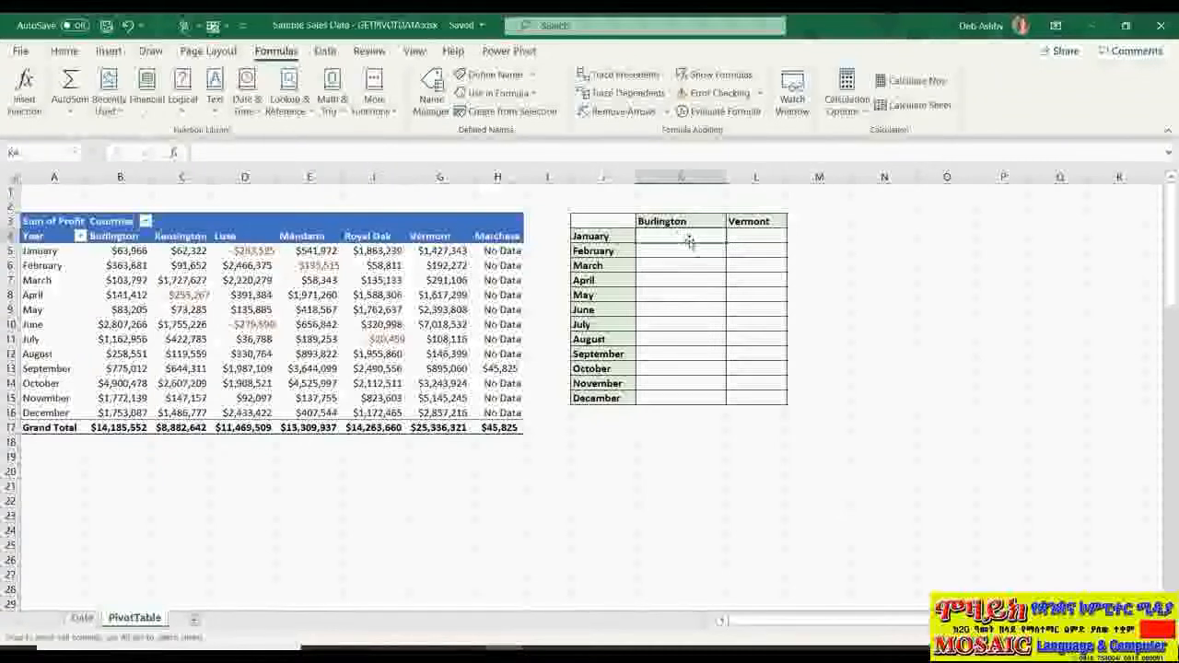
{"action": "type", "text": "="}
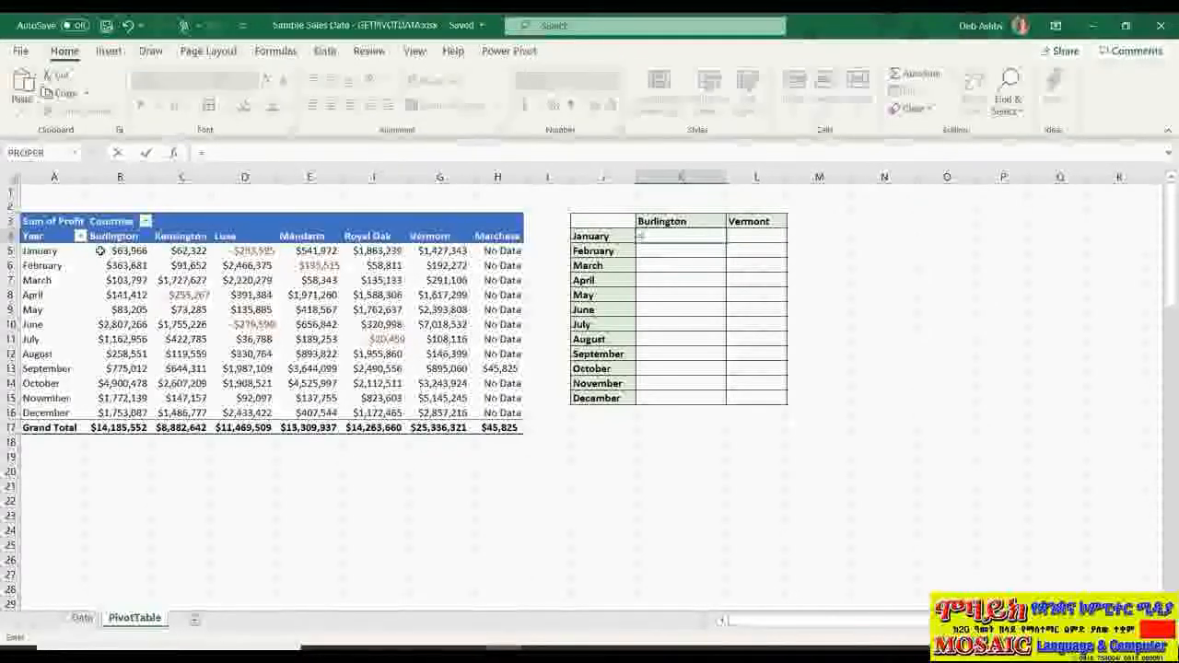
{"action": "left_click", "coordinate": [99, 252]}
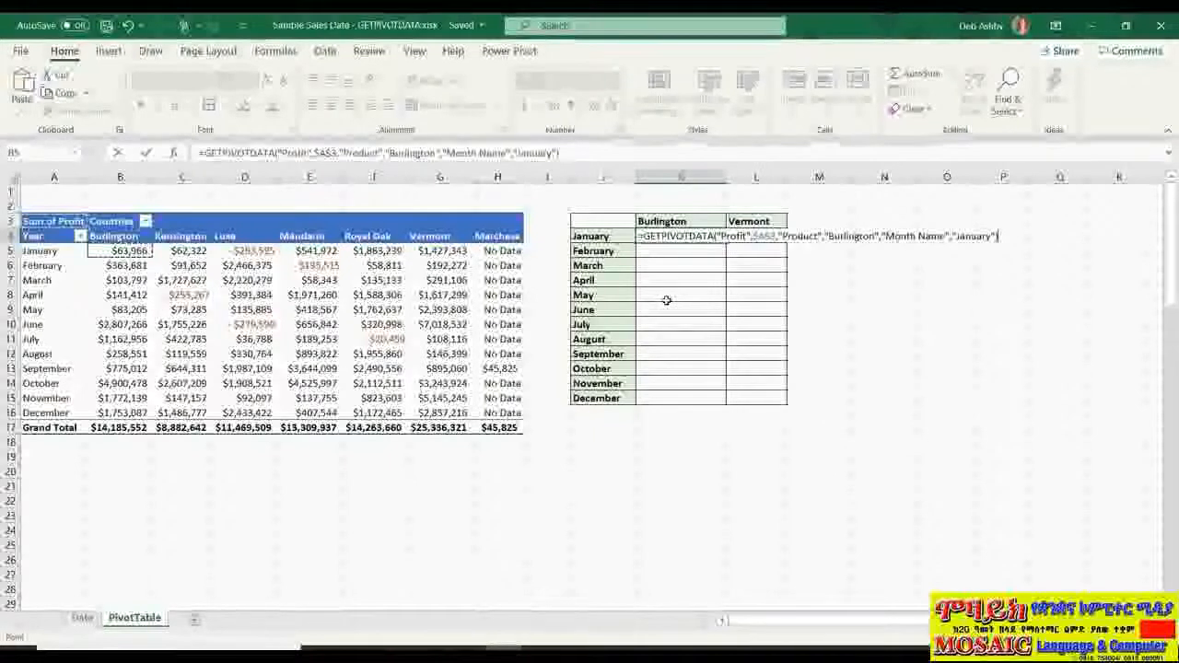
{"action": "key", "text": "Return"}
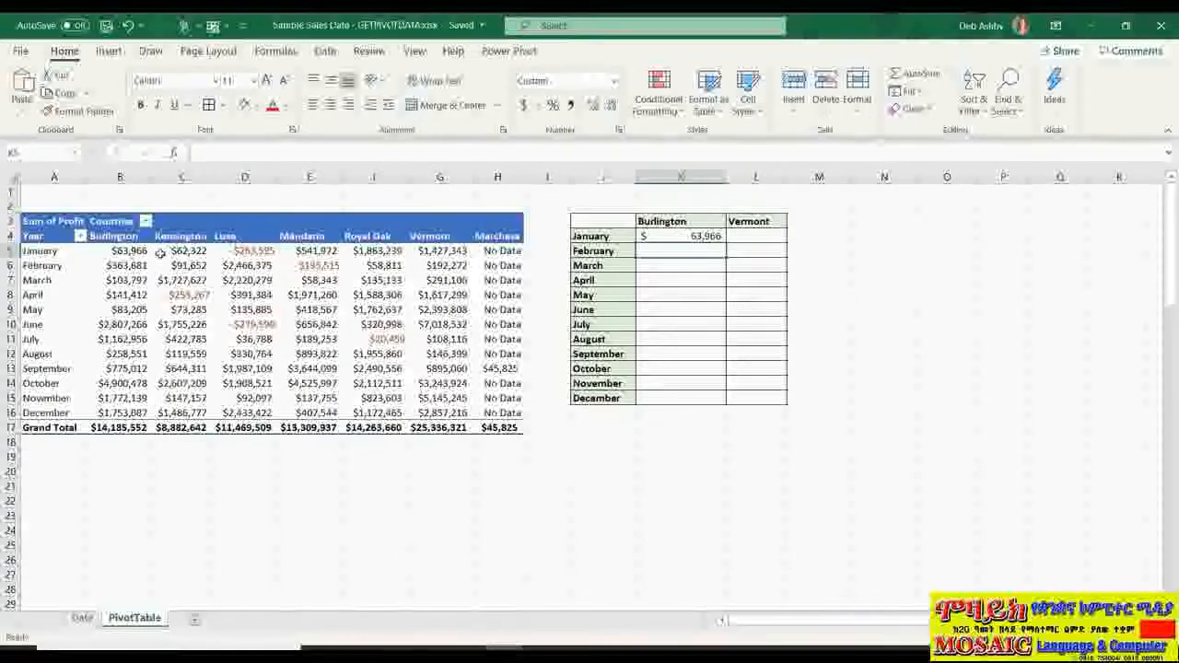
Step: Try filling the January Burlington formula down through December
{"action": "left_click", "coordinate": [669, 236]}
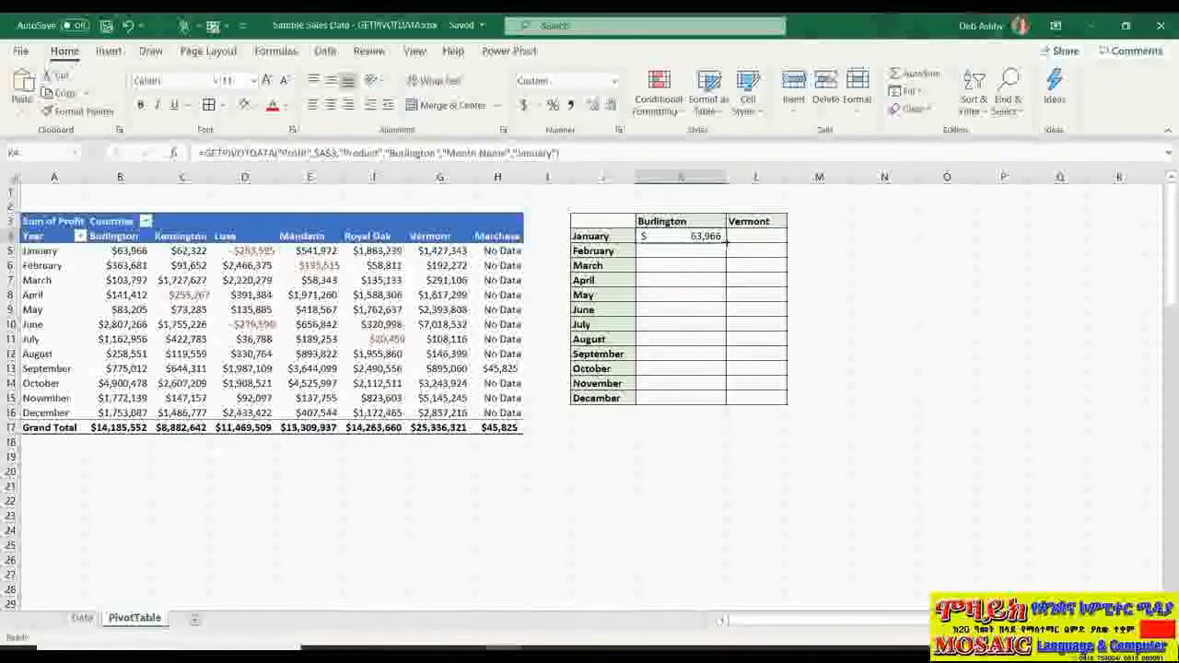
{"action": "left_click_drag", "start_coordinate": [727, 242], "coordinate": [729, 401]}
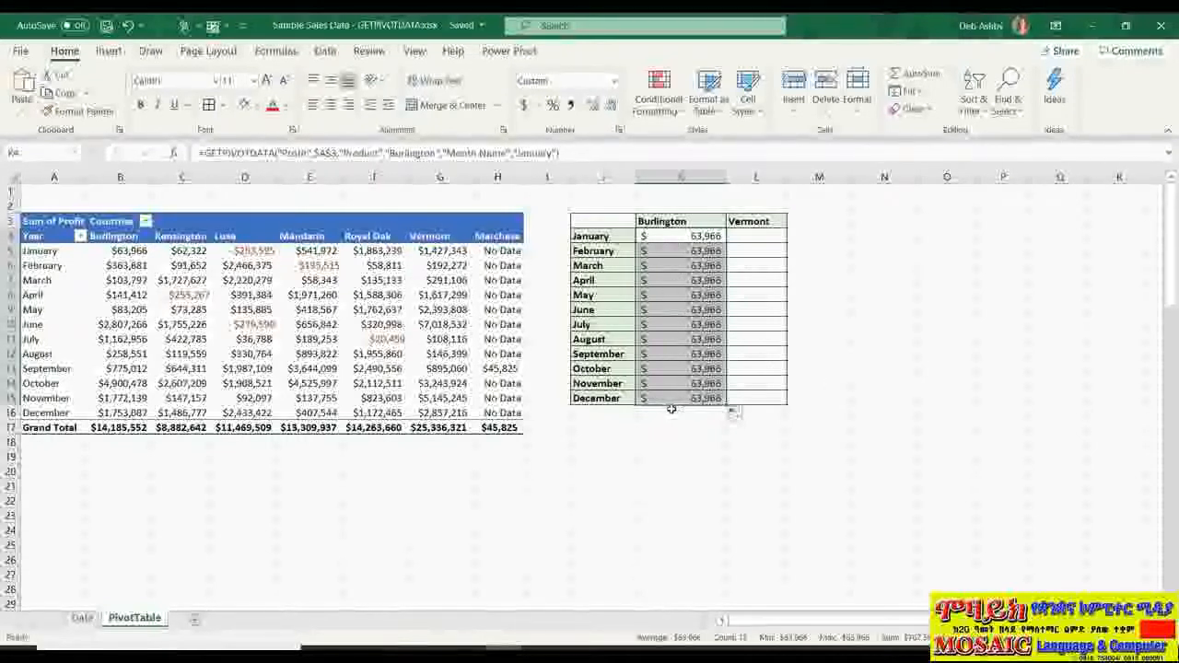
{"action": "left_click", "coordinate": [658, 311]}
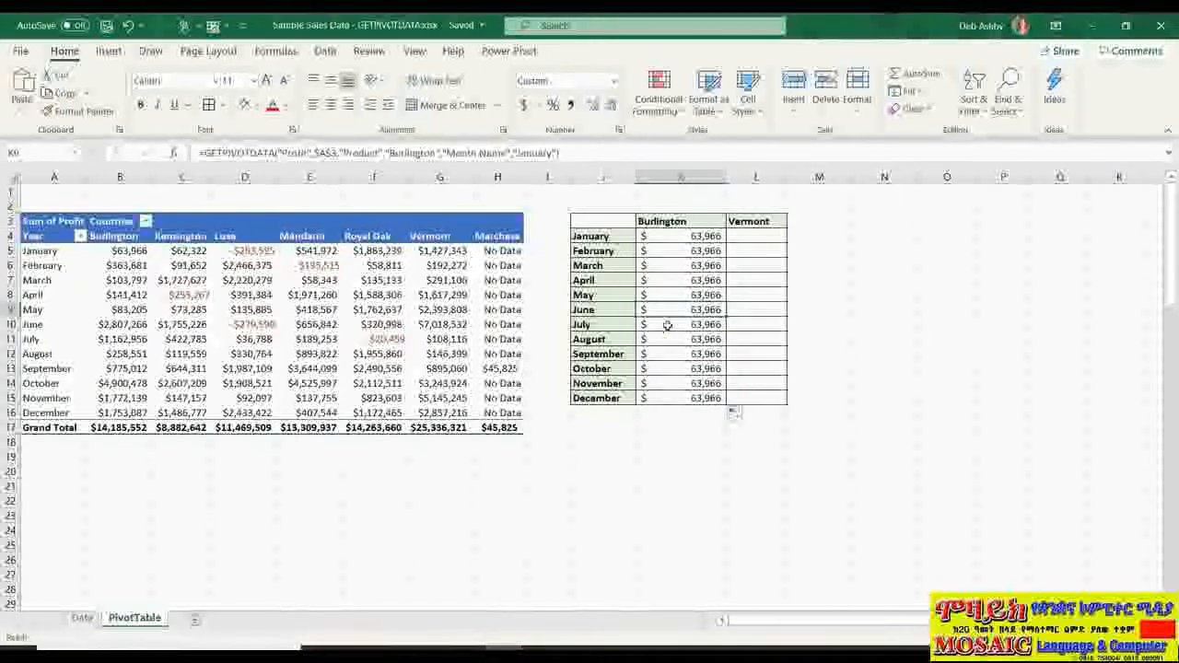
Step: Inspect the copied July formula and clear the Burlington cells from February to December
{"action": "double_click", "coordinate": [668, 327]}
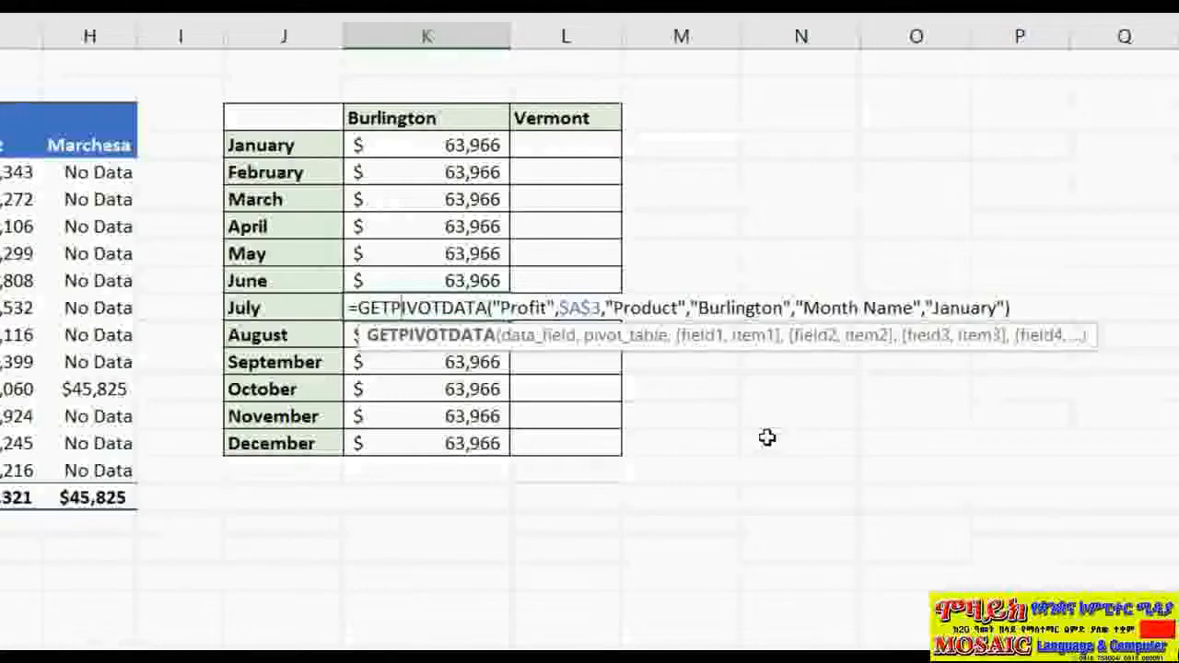
{"action": "key", "text": "Return"}
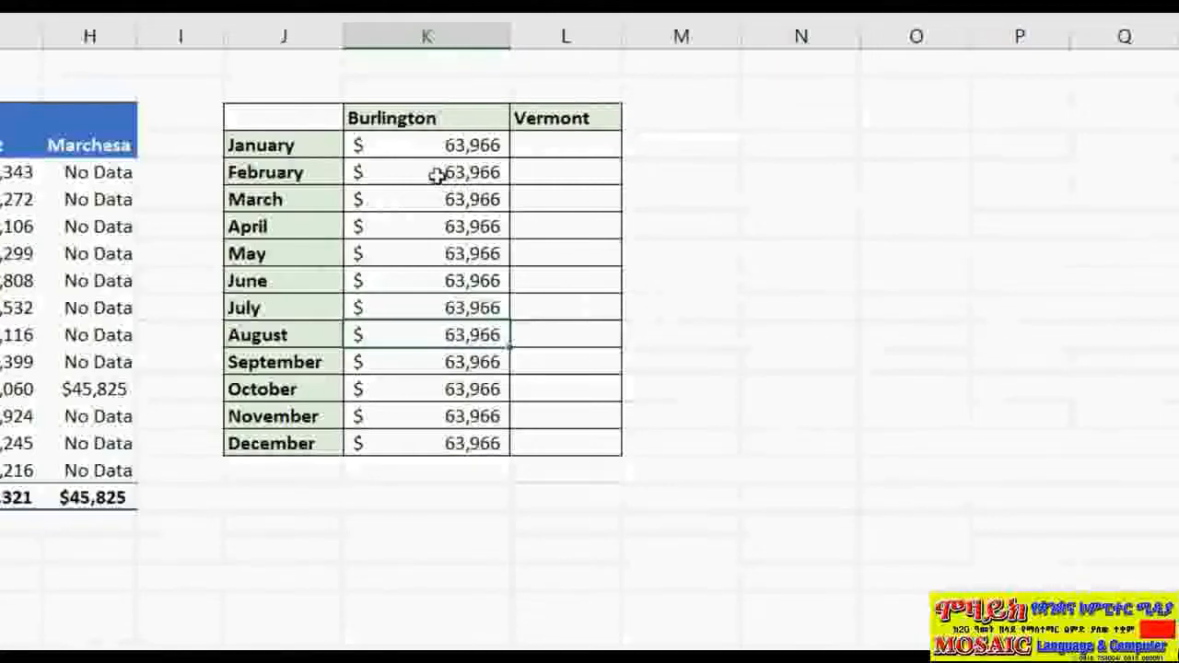
{"action": "left_click_drag", "start_coordinate": [437, 176], "coordinate": [438, 444]}
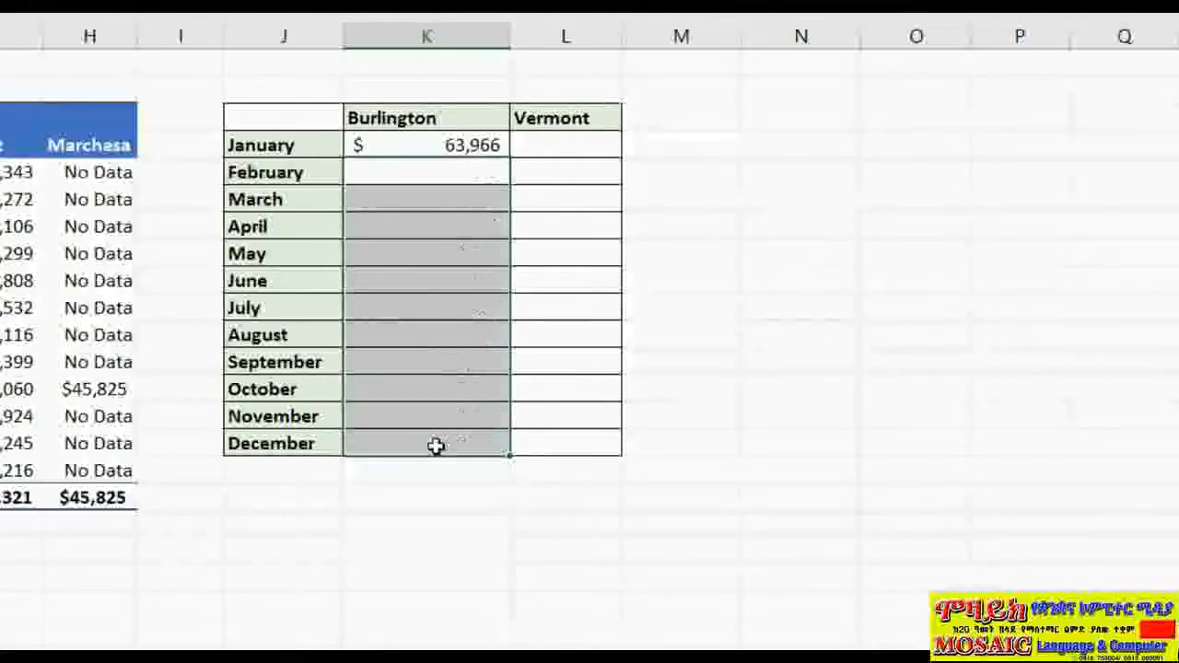
Step: Replace the hard-coded "Burlington" item in the January formula with the mixed reference K$3
{"action": "double_click", "coordinate": [408, 145]}
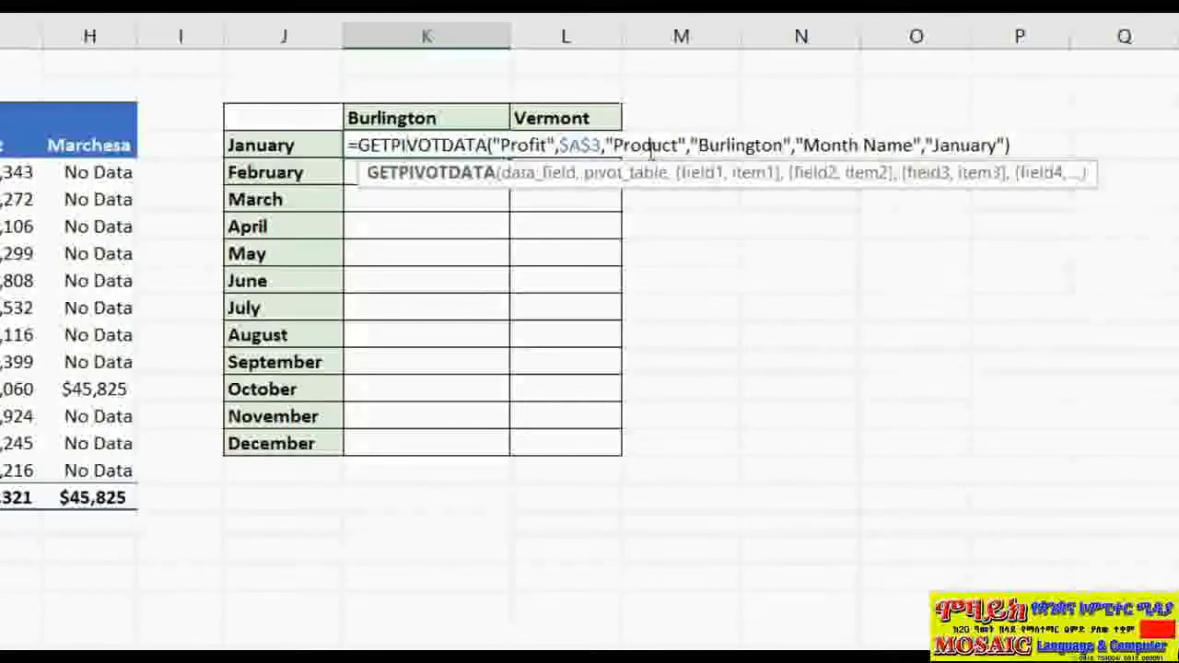
{"action": "double_click", "coordinate": [727, 144]}
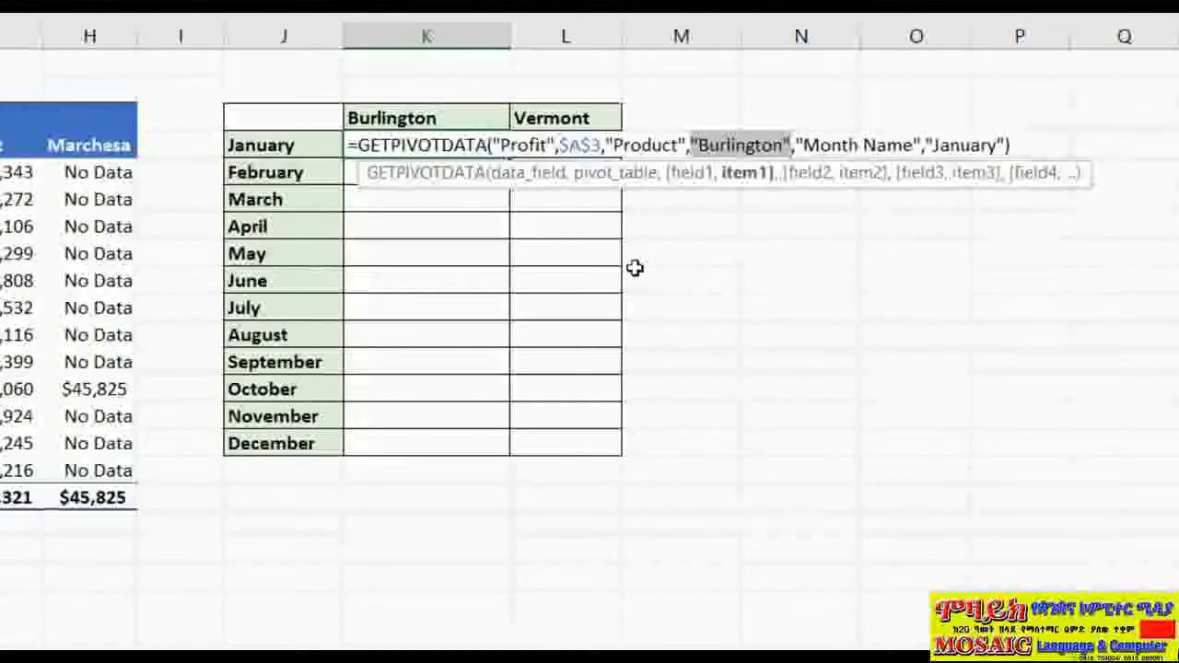
{"action": "left_click", "coordinate": [445, 120]}
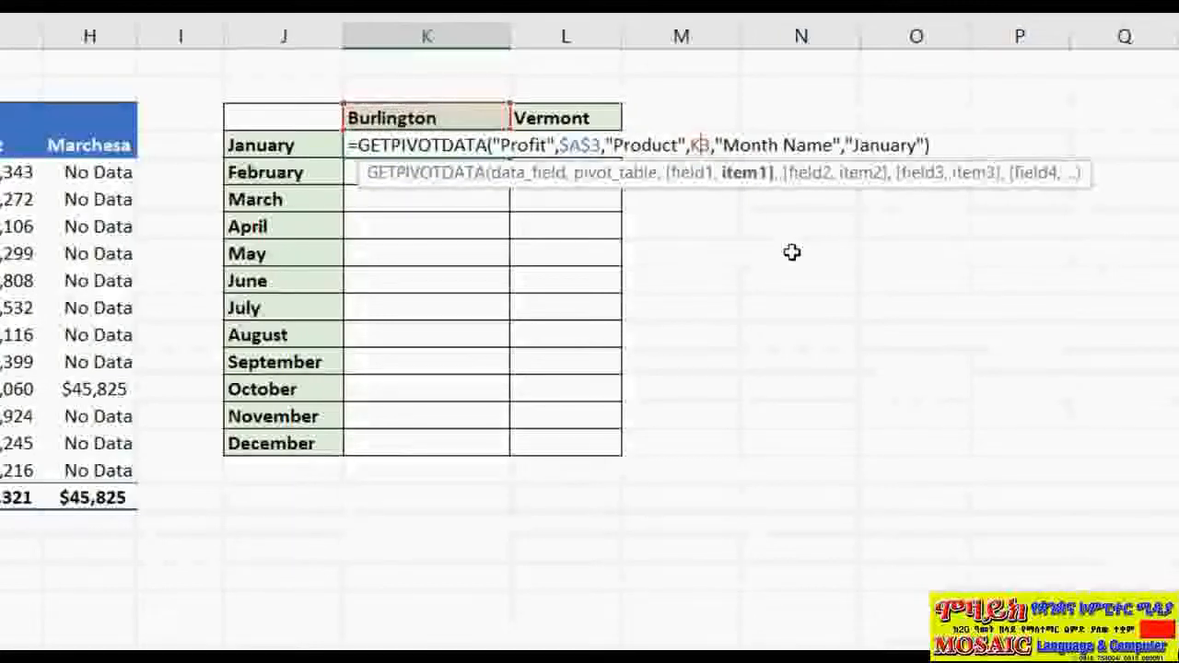
{"action": "type", "text": "$"}
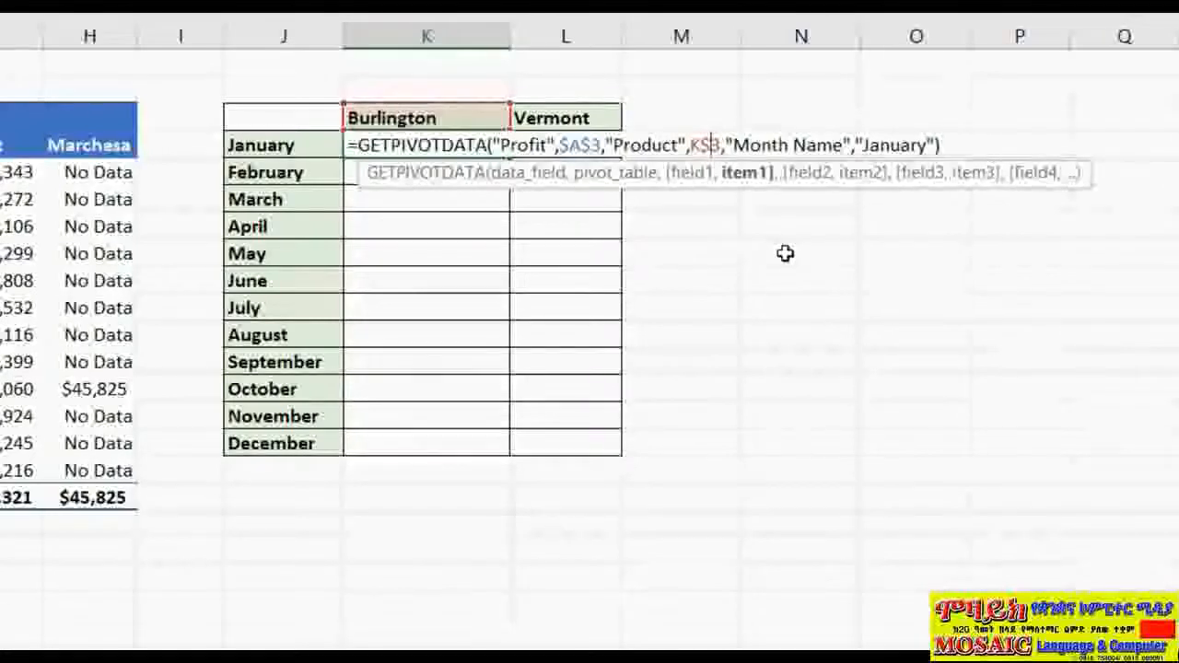
Step: Replace the hard-coded "January" item in the K4 formula with the mixed reference $J4
{"action": "double_click", "coordinate": [894, 145]}
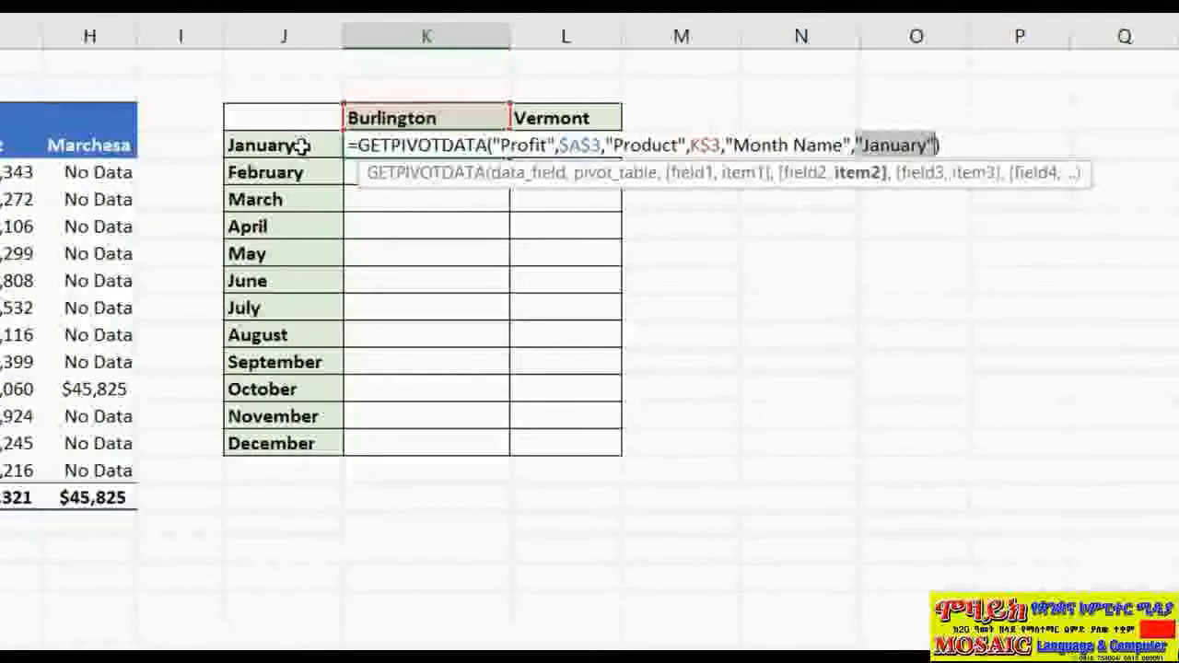
{"action": "left_click", "coordinate": [302, 145]}
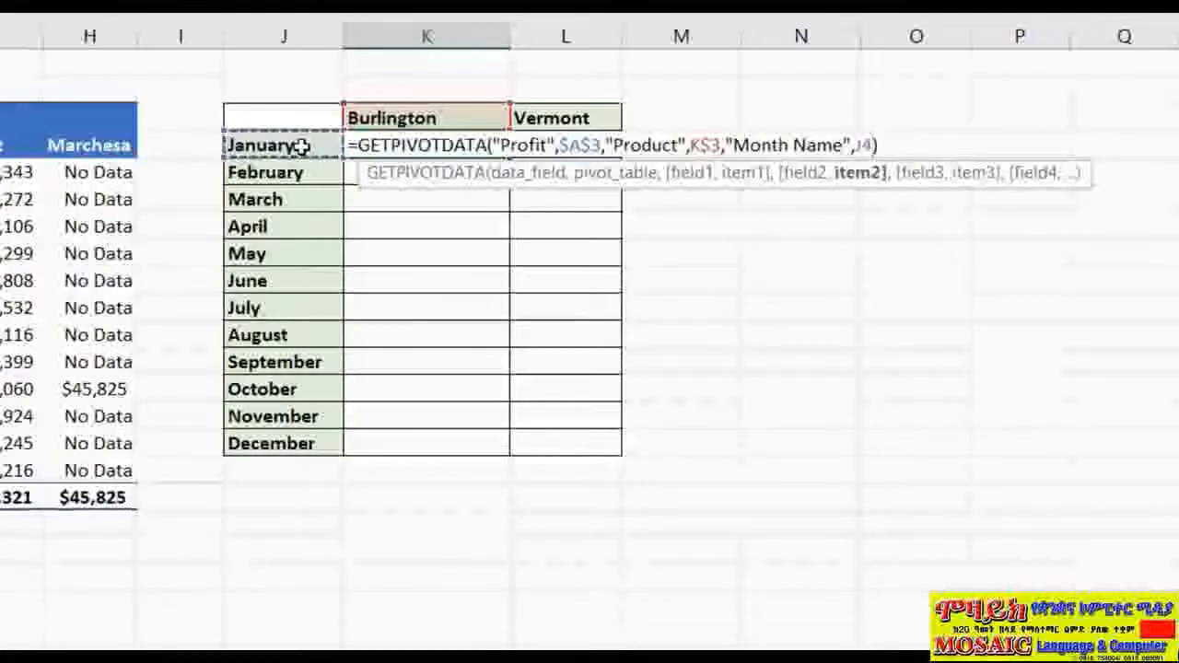
{"action": "left_click", "coordinate": [858, 145]}
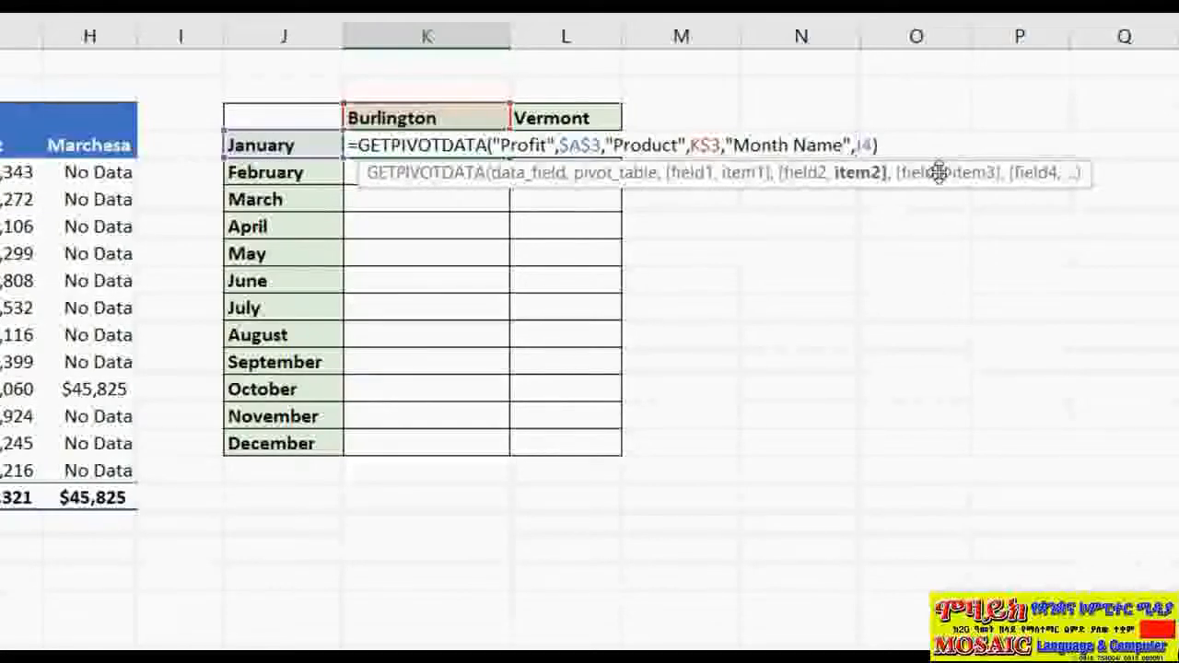
{"action": "type", "text": "$"}
{"action": "key", "text": "Return"}
Step: Fill the K4 formula down through December and across into the Vermont column
{"action": "left_click", "coordinate": [477, 150]}
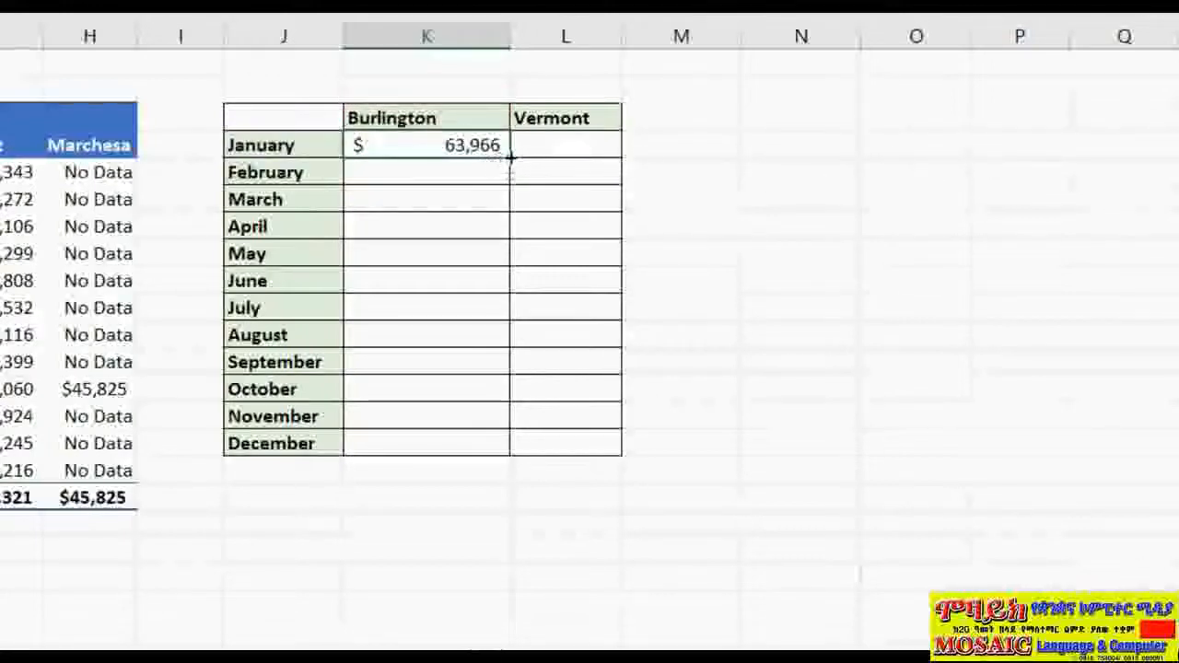
{"action": "double_click", "coordinate": [509, 157]}
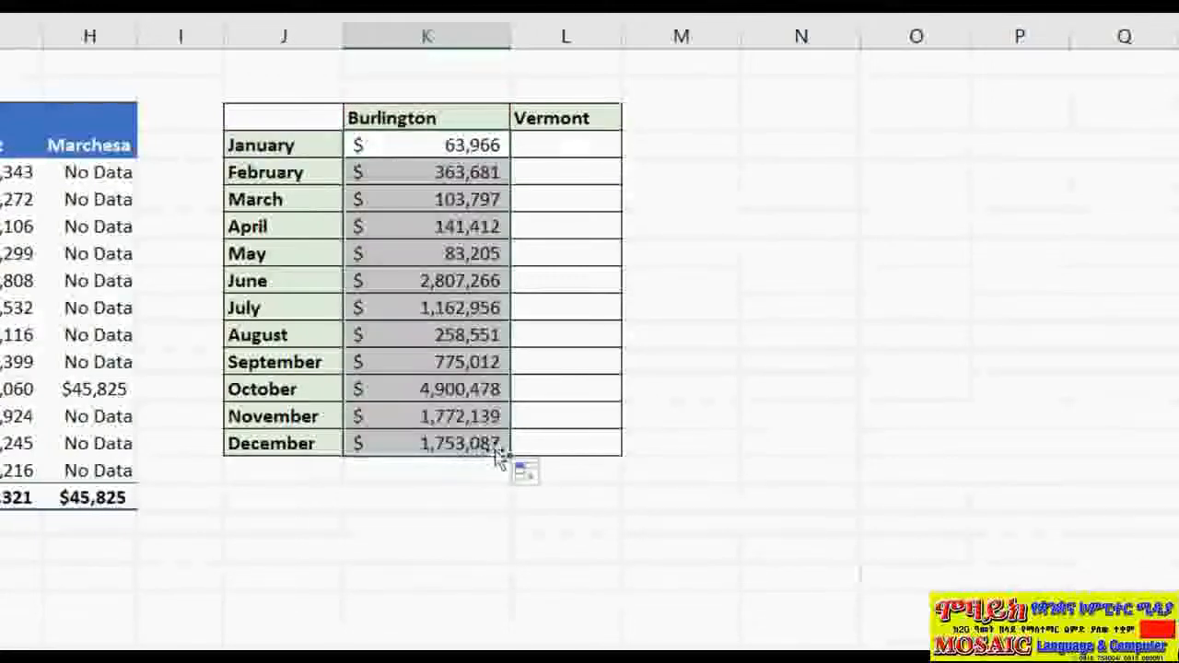
{"action": "left_click_drag", "start_coordinate": [509, 455], "coordinate": [632, 453]}
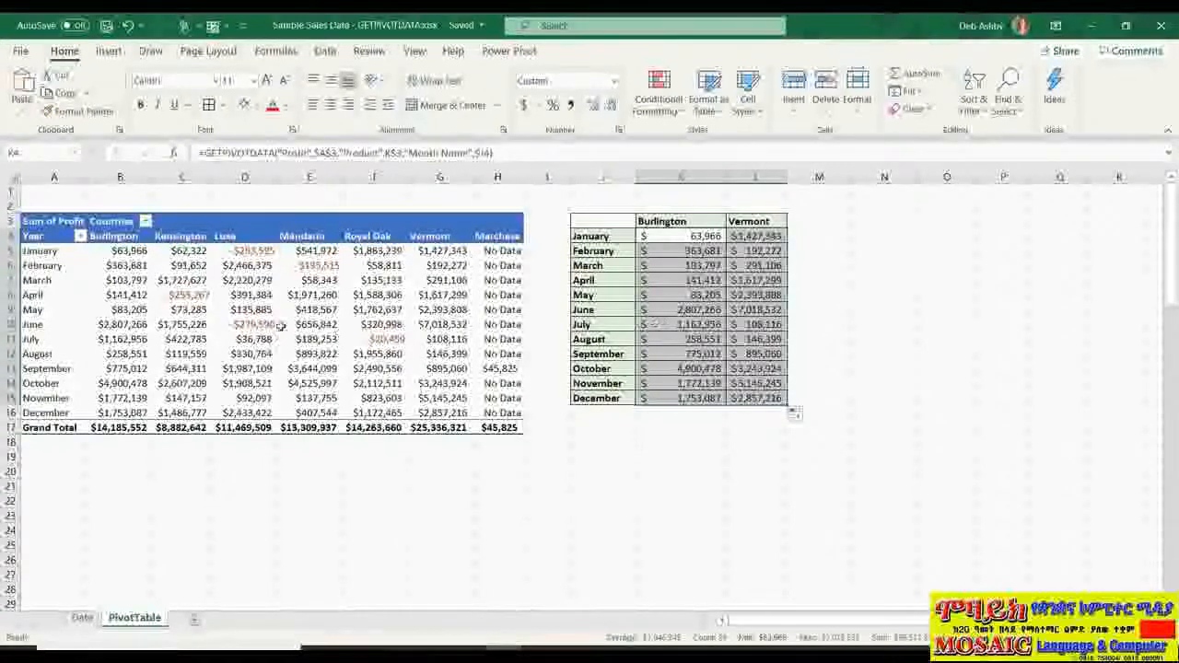
Step: Try moving the pivot table's Product field from columns to rows, undo the move, and hide the field list
{"action": "left_click", "coordinate": [293, 313]}
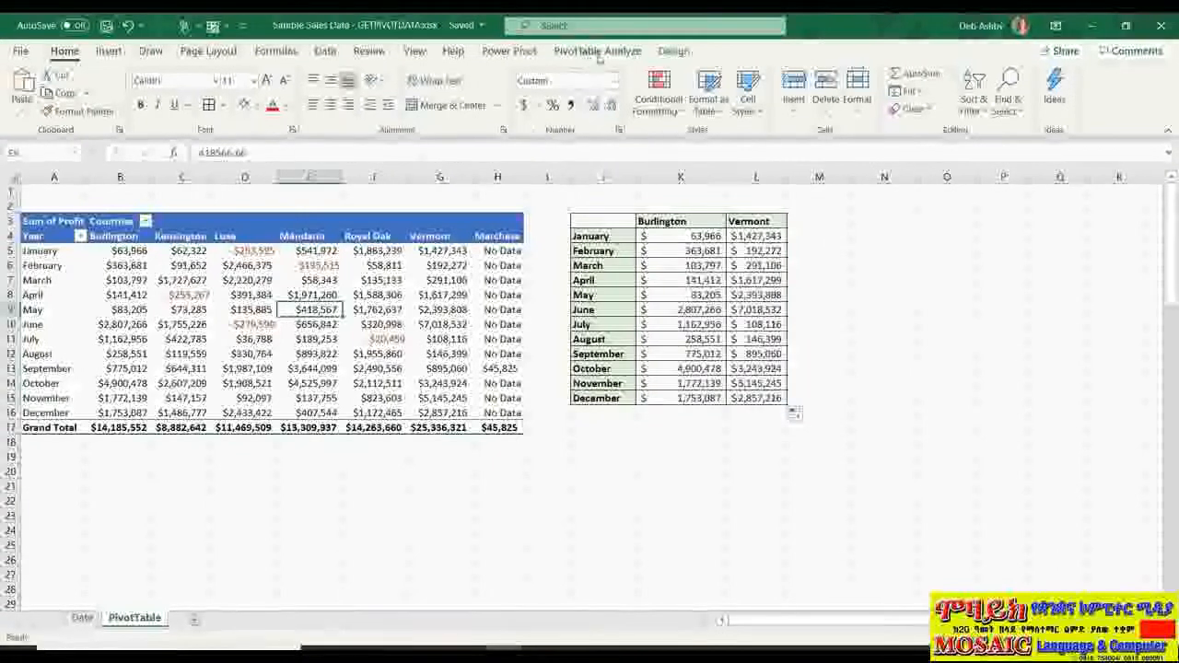
{"action": "left_click", "coordinate": [597, 50]}
{"action": "left_click", "coordinate": [1014, 92]}
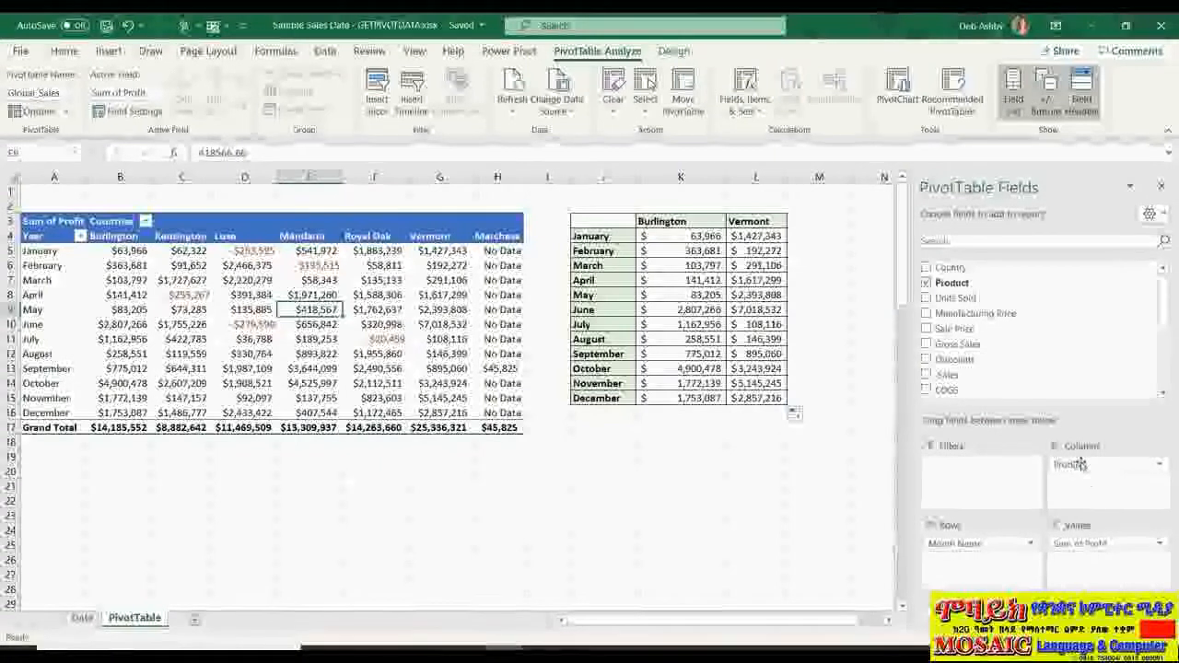
{"action": "left_click_drag", "start_coordinate": [1082, 464], "coordinate": [974, 549]}
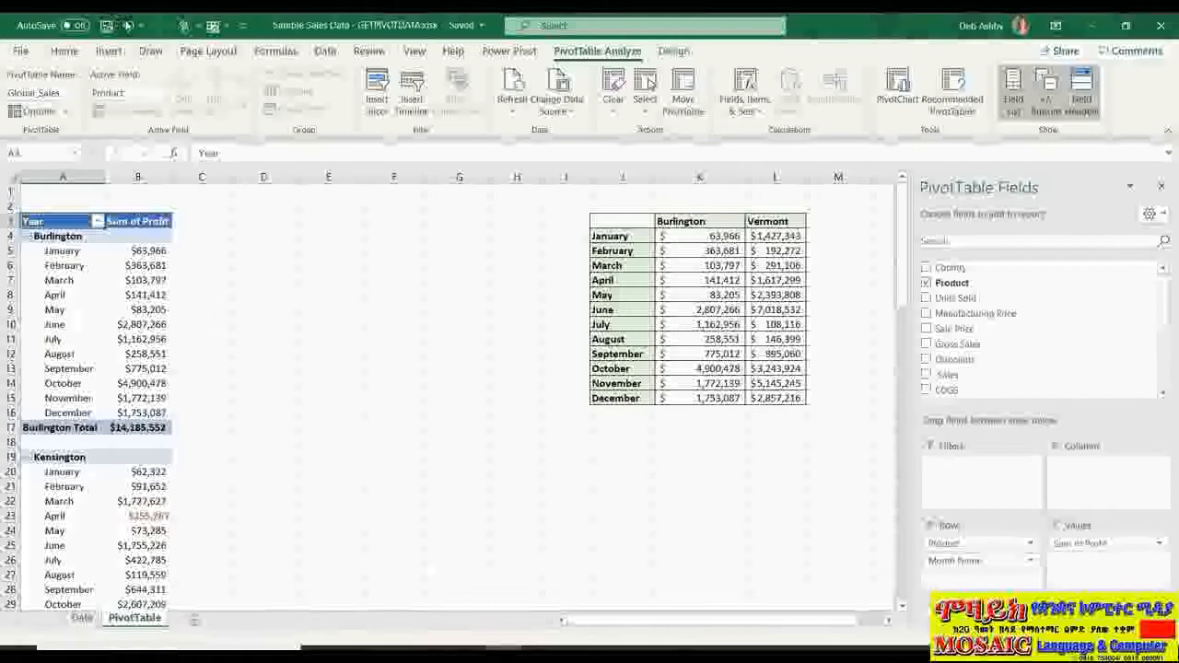
{"action": "left_click", "coordinate": [128, 25]}
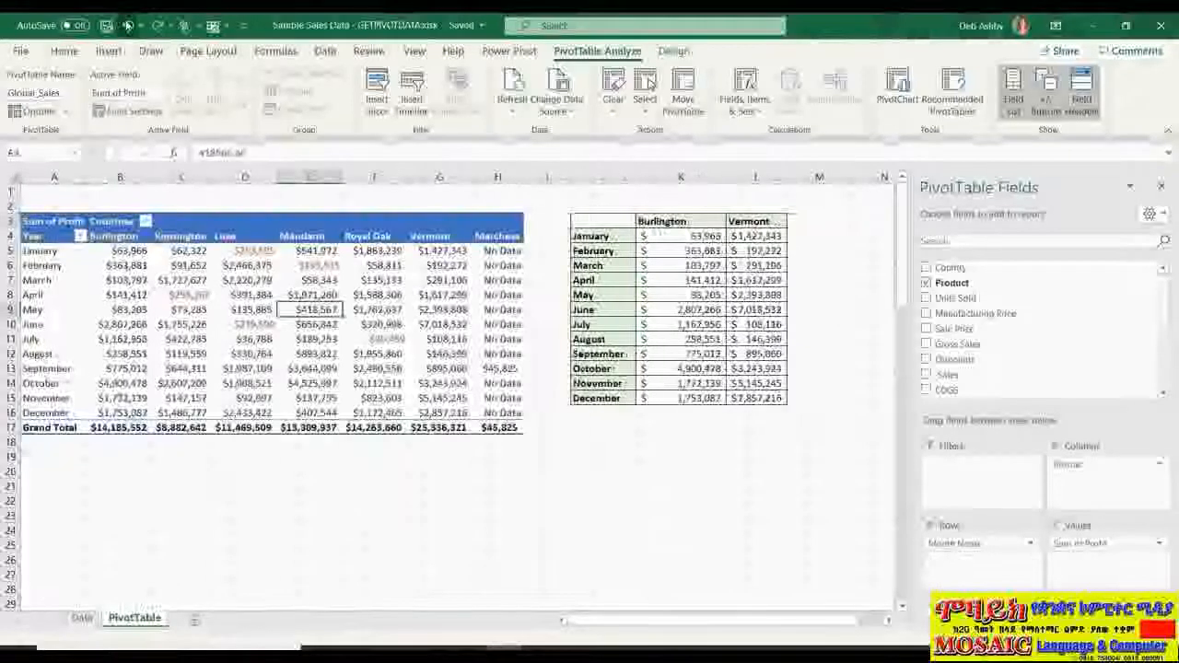
{"action": "left_click", "coordinate": [1162, 187]}
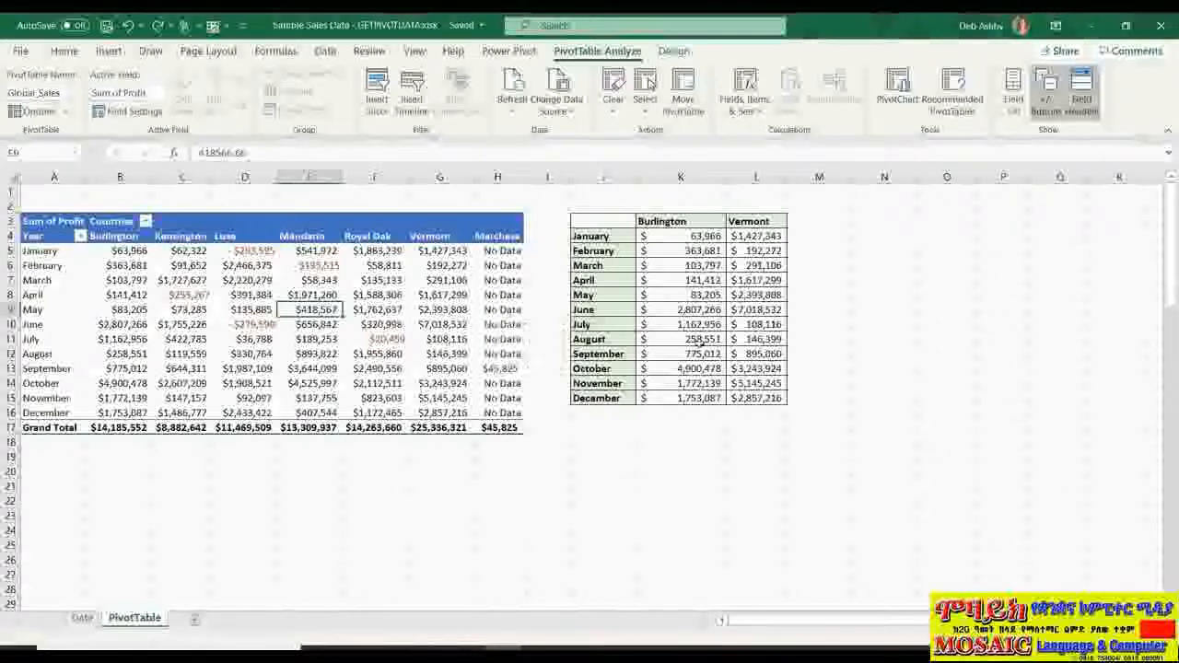
Step: Clear the Burlington and Vermont formulas for January through December and select a cell inside the pivot table
{"action": "left_click_drag", "start_coordinate": [657, 241], "coordinate": [776, 398]}
{"action": "key", "text": "Delete"}
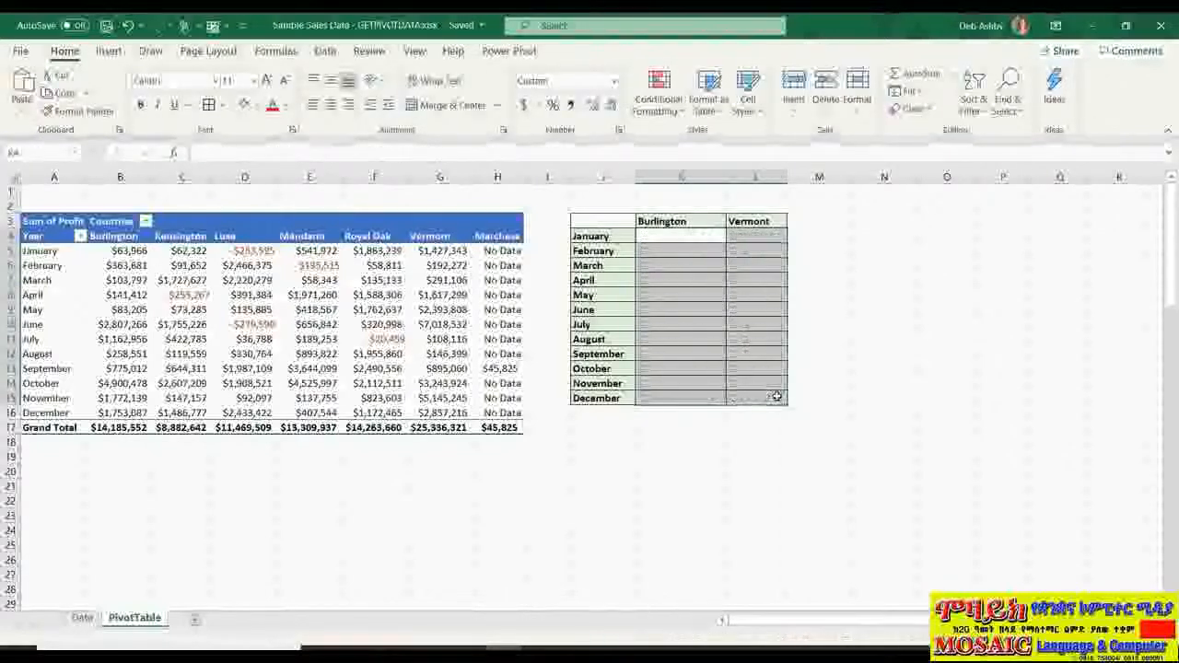
{"action": "left_click", "coordinate": [677, 252]}
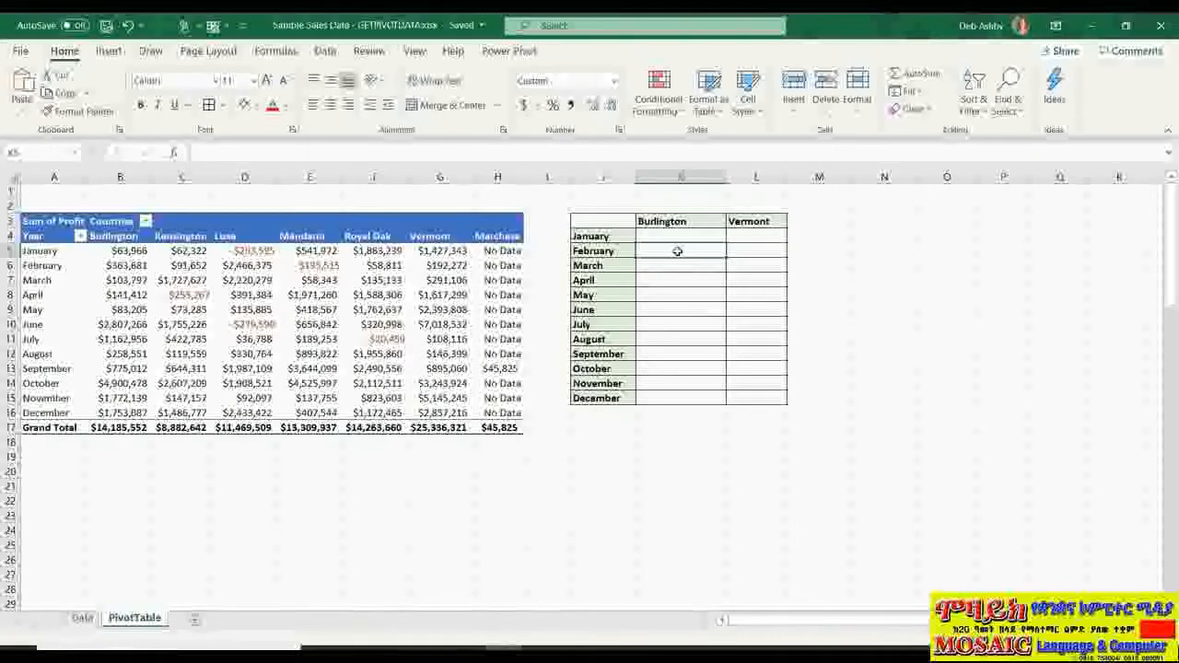
{"action": "left_click", "coordinate": [375, 280]}
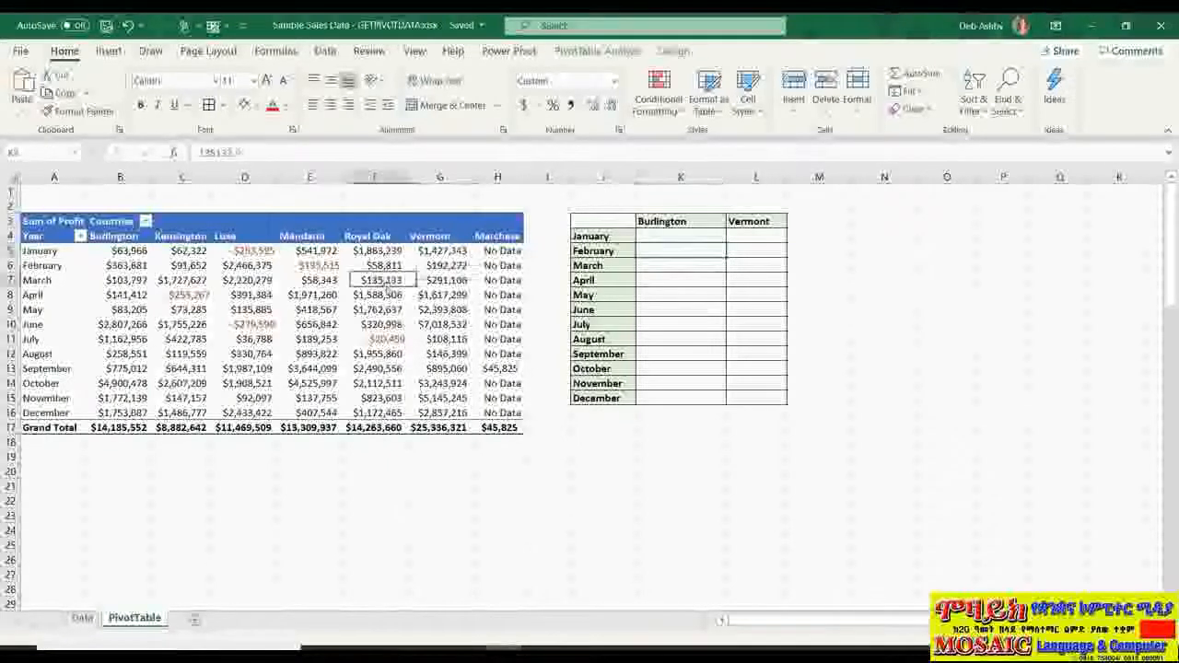
Step: Turn off automatic GetPivotData generation for the pivot table
{"action": "left_click", "coordinate": [617, 50]}
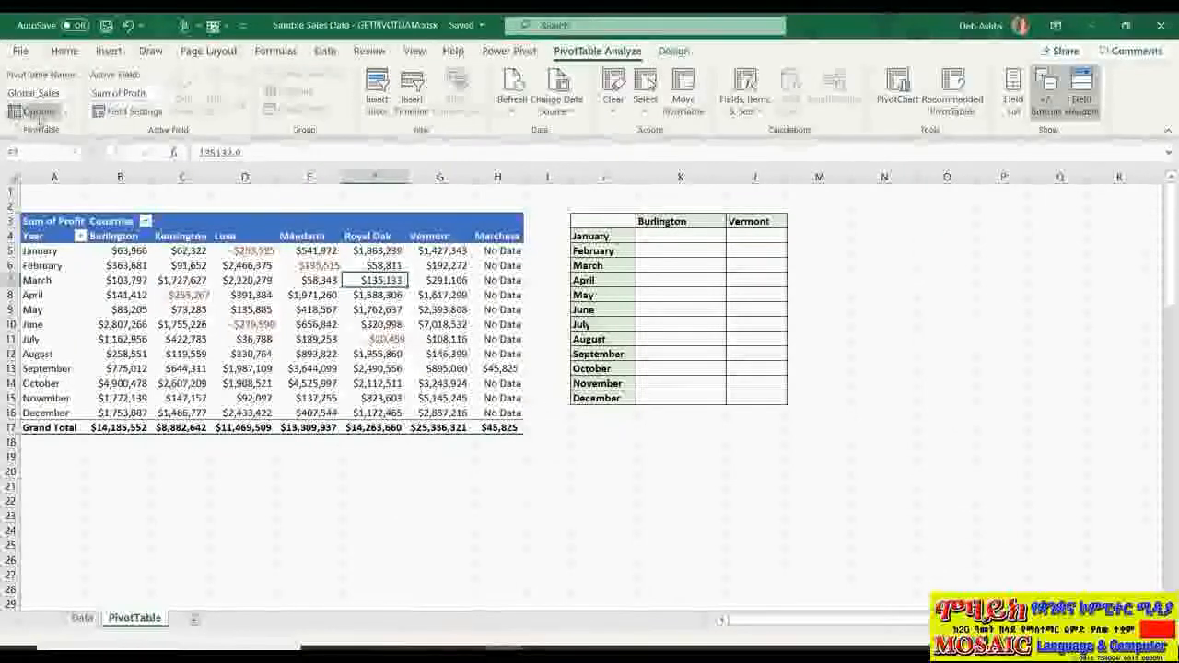
{"action": "left_click", "coordinate": [67, 112]}
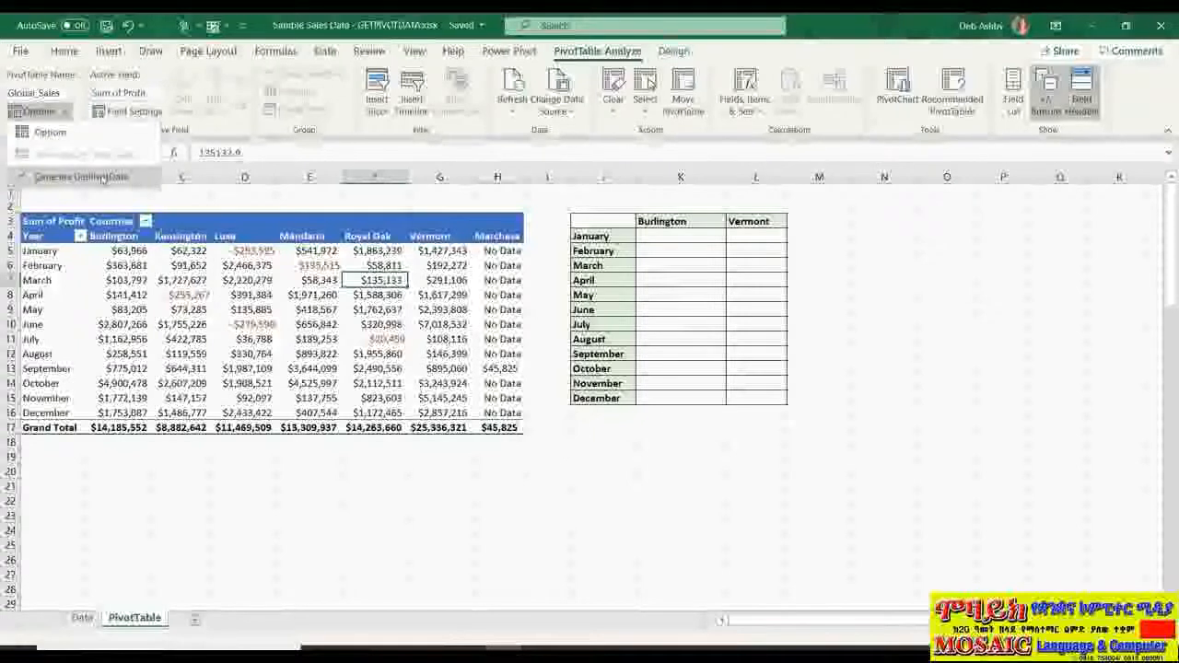
{"action": "left_click", "coordinate": [102, 178]}
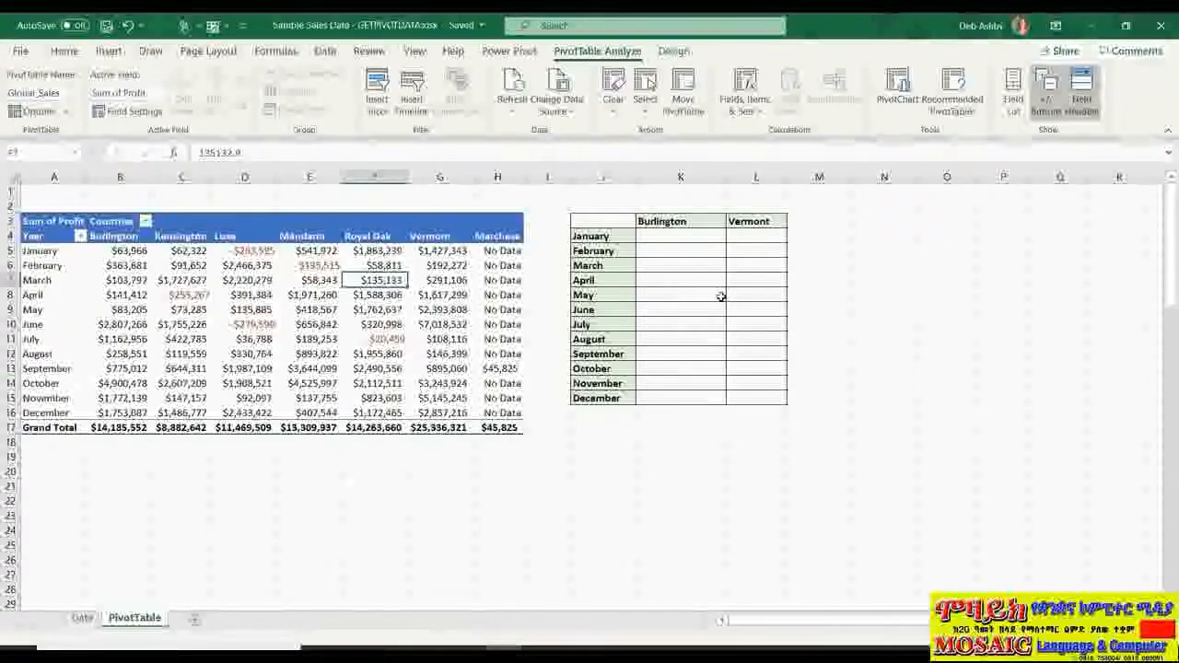
Step: Link January's Burlington cell K4 to pivot cell B5 with =B5 and fill the formula down through December
{"action": "left_click", "coordinate": [661, 235]}
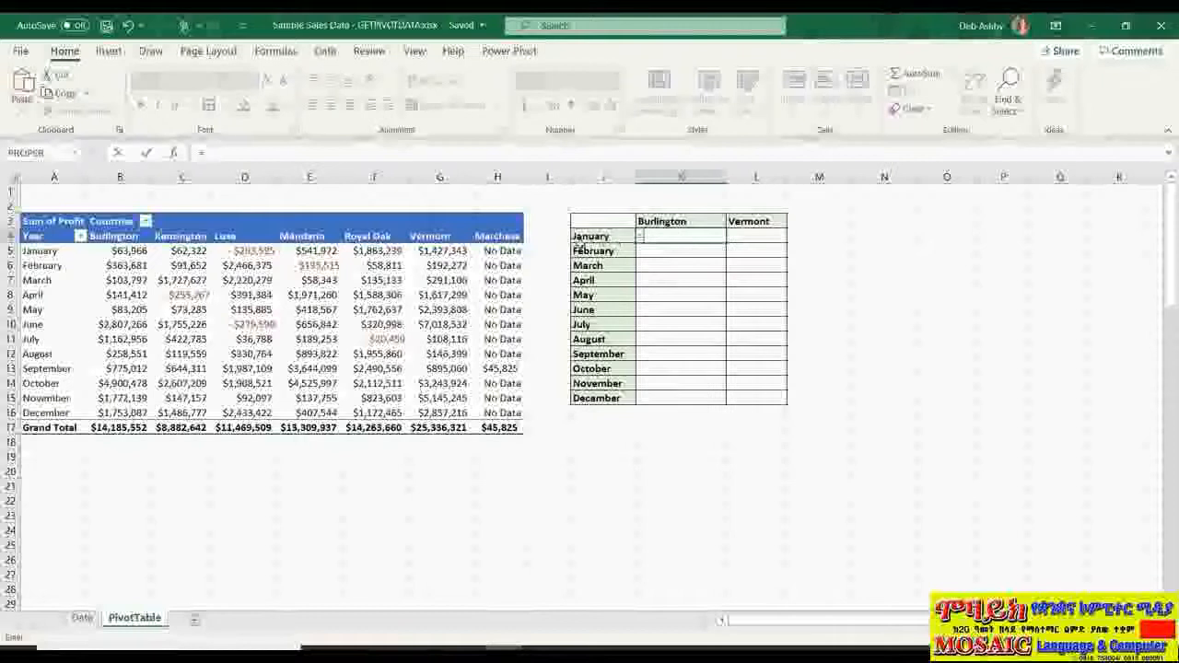
{"action": "left_click", "coordinate": [97, 251]}
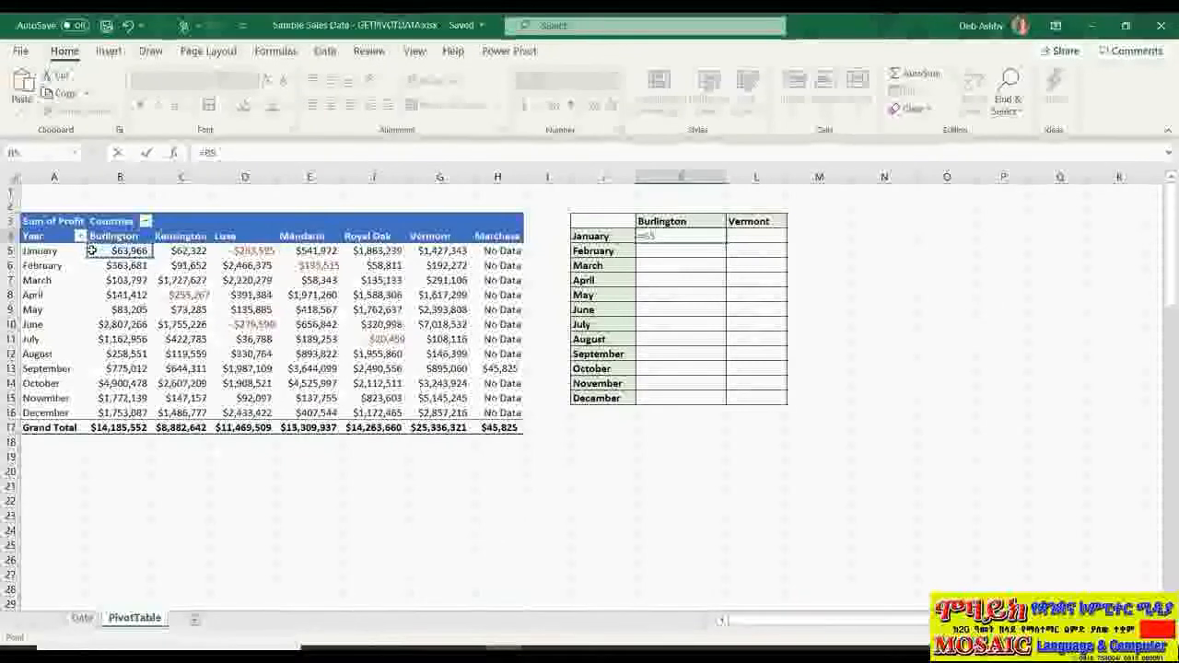
{"action": "key", "text": "Return"}
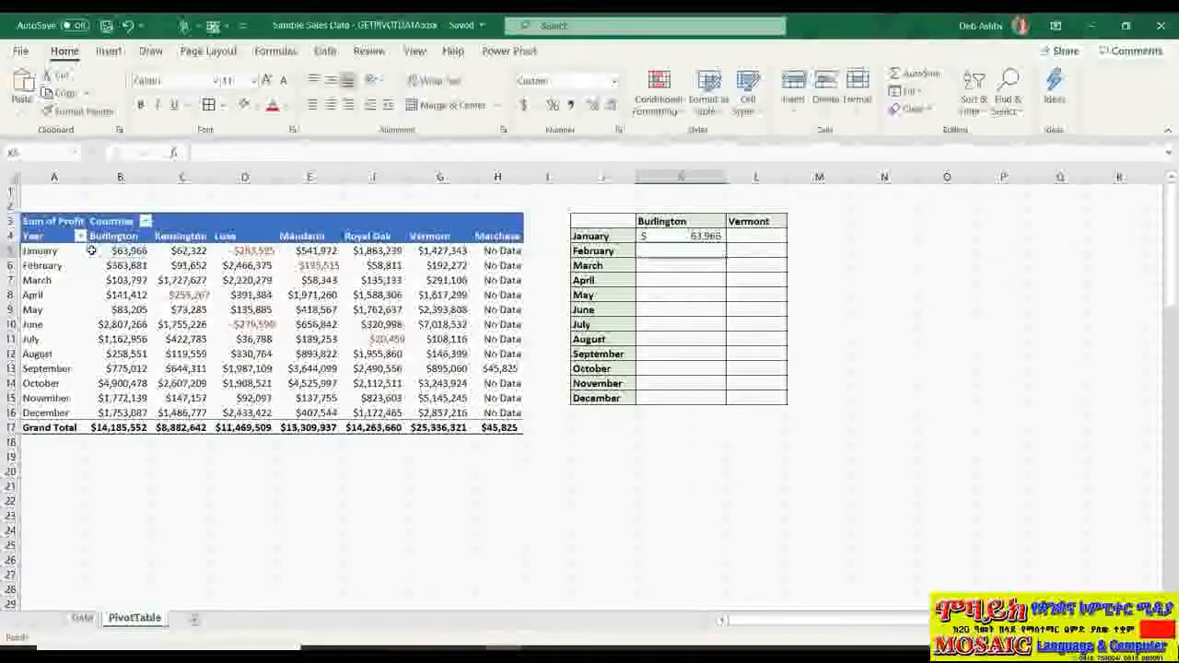
{"action": "left_click", "coordinate": [710, 237]}
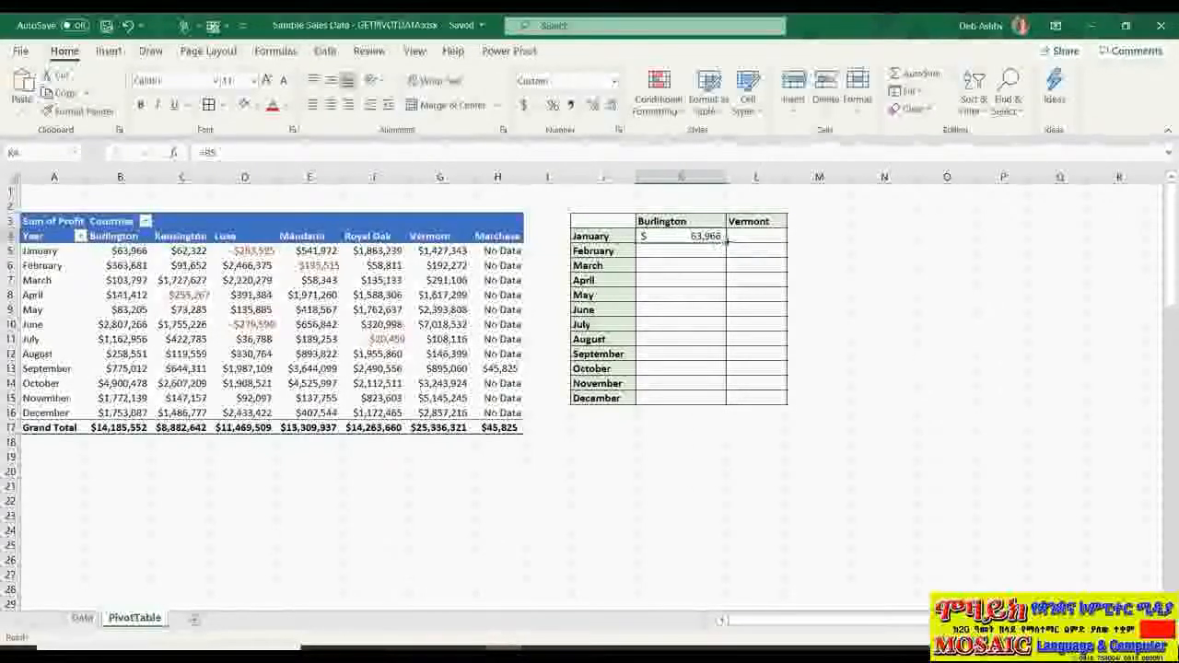
{"action": "left_click_drag", "start_coordinate": [727, 241], "coordinate": [728, 405]}
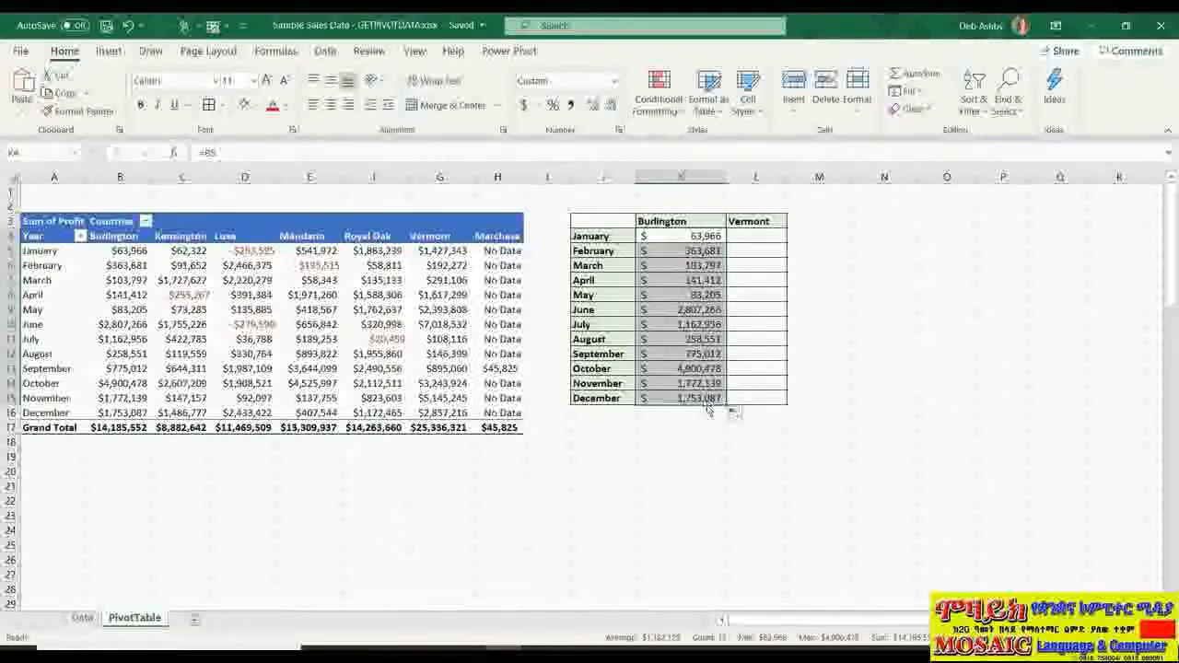
Step: Link January's Vermont cell L4 to pivot cell G5 with =G5 and fill the formula down through December
{"action": "left_click", "coordinate": [761, 237]}
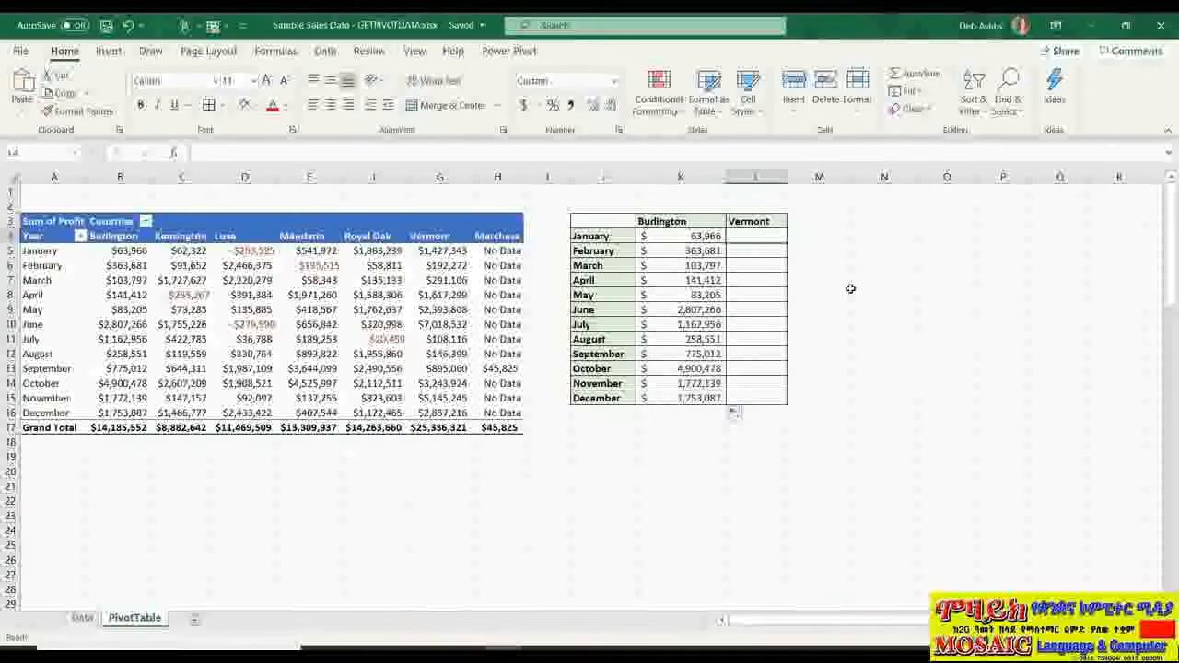
{"action": "type", "text": "="}
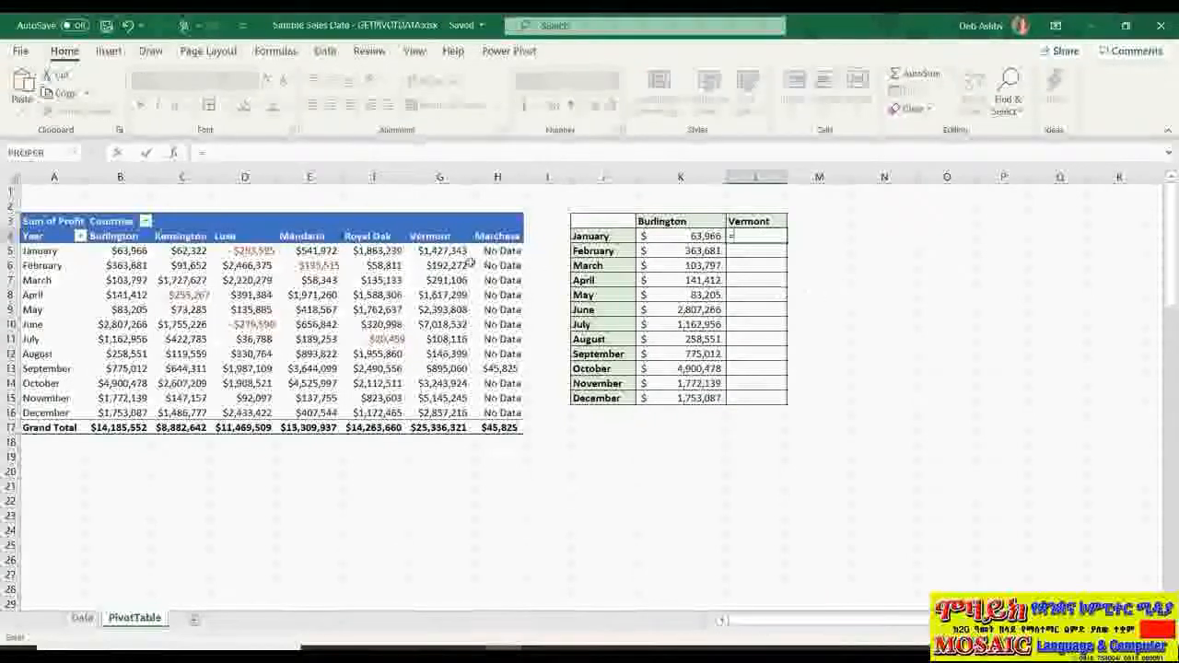
{"action": "left_click", "coordinate": [433, 254]}
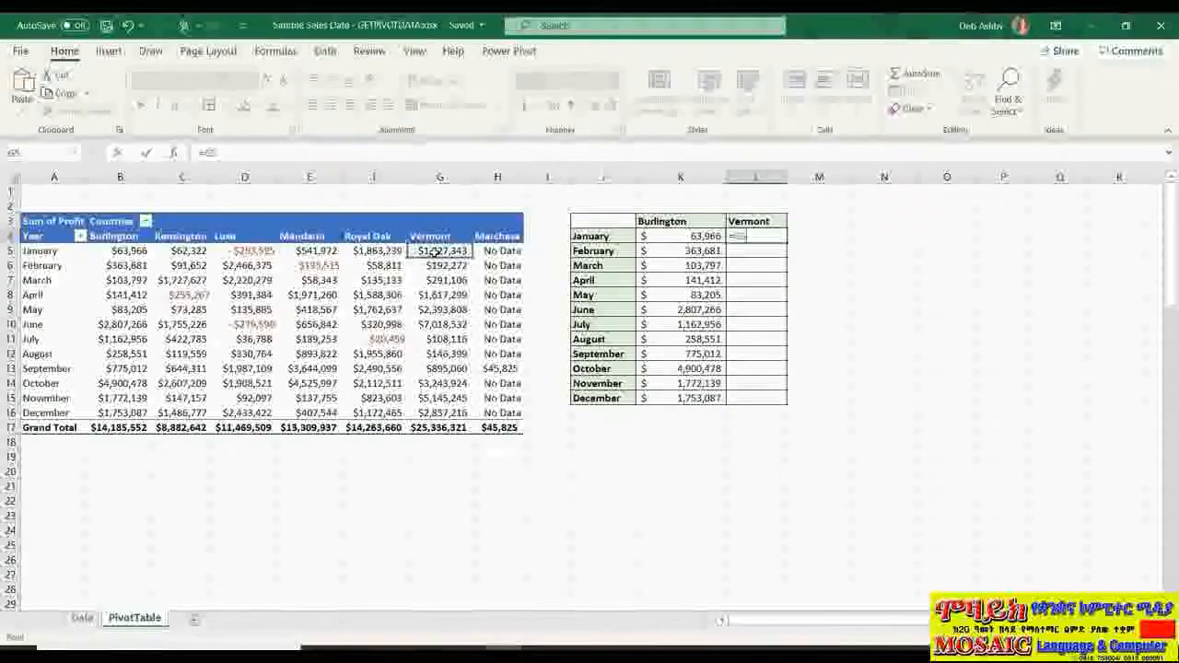
{"action": "key", "text": "Return"}
{"action": "left_click", "coordinate": [751, 237]}
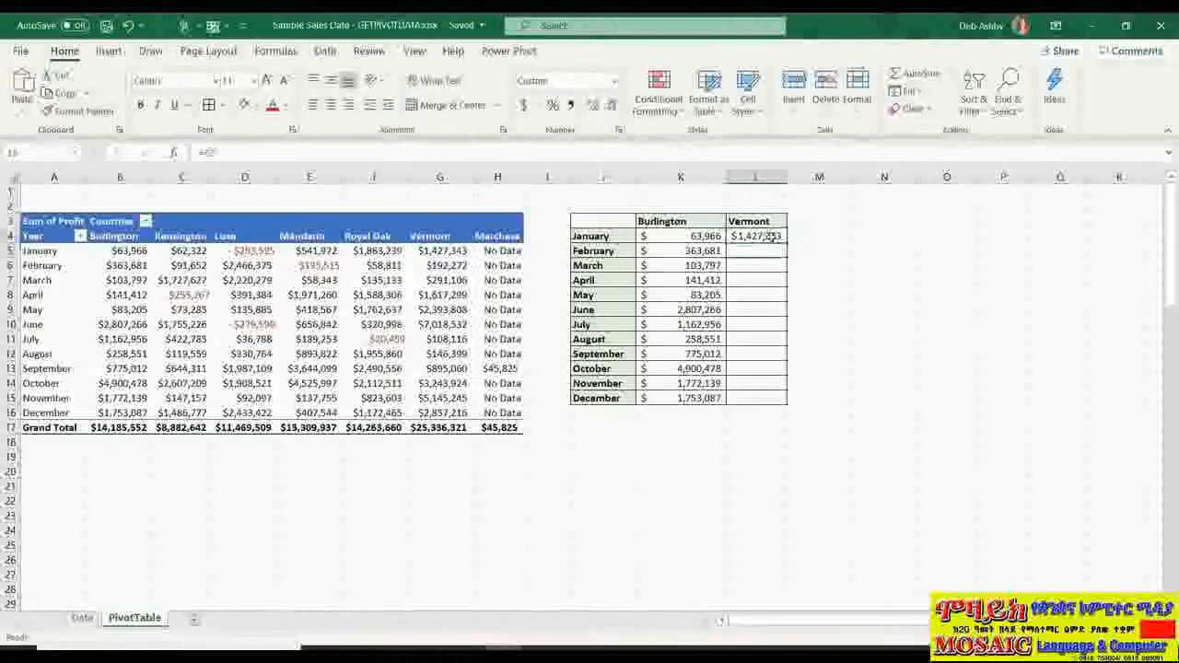
{"action": "double_click", "coordinate": [787, 242]}
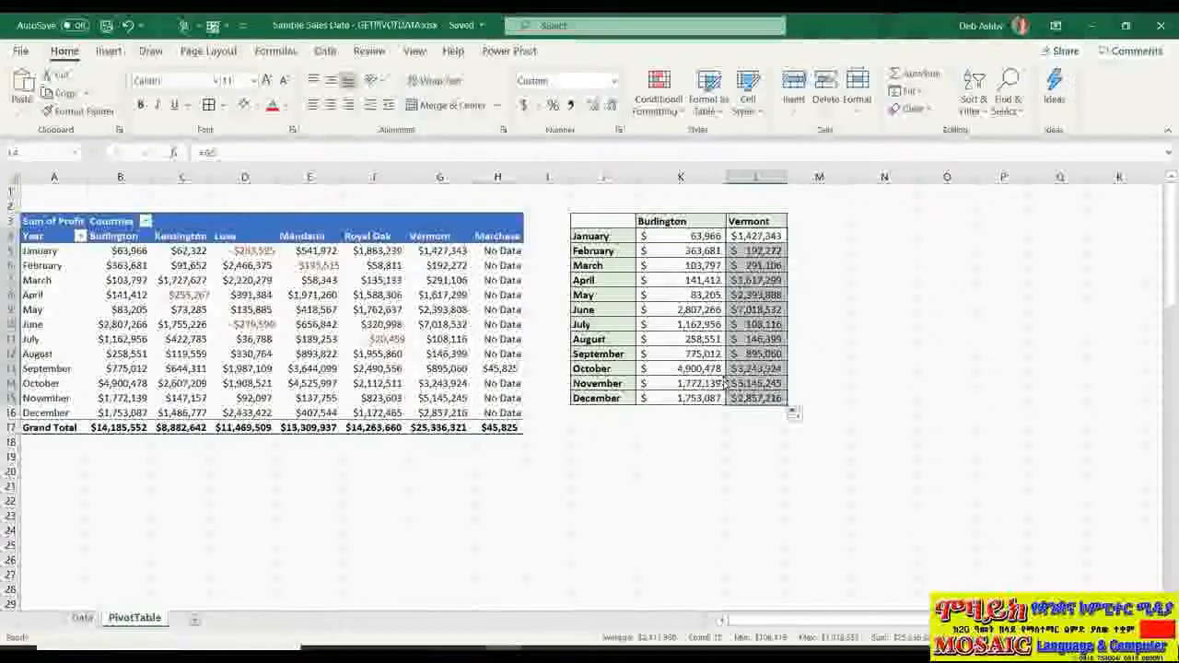
Step: Show the pivot table's field list and try moving the Product field from columns to rows
{"action": "left_click", "coordinate": [285, 296]}
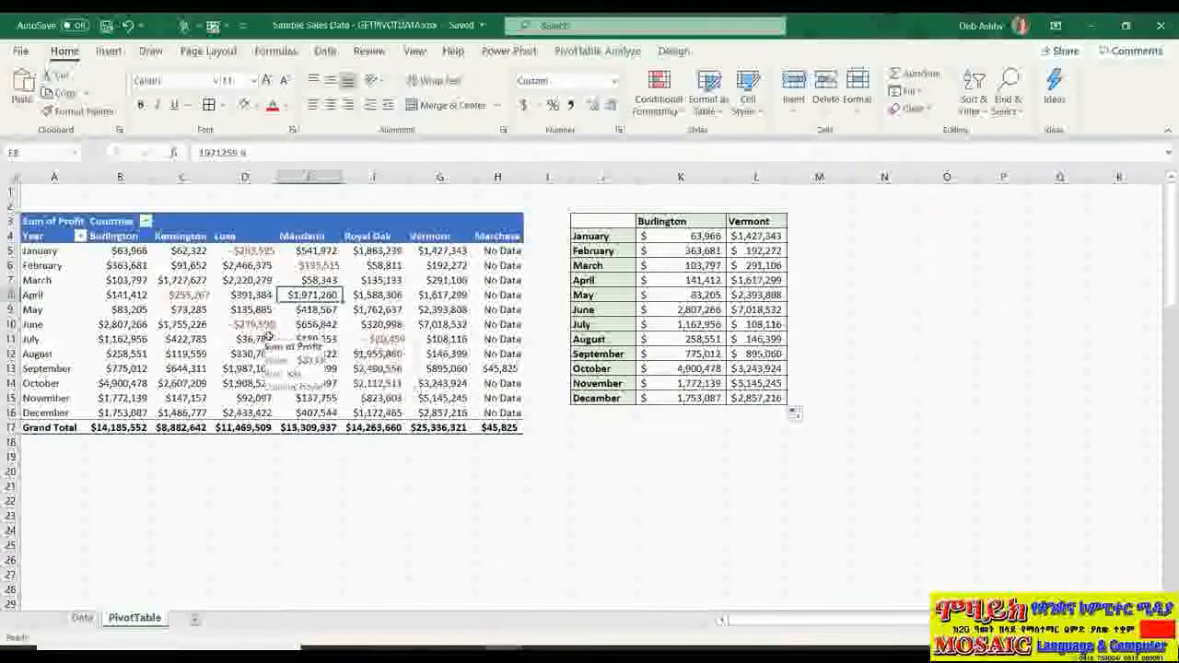
{"action": "left_click", "coordinate": [595, 51]}
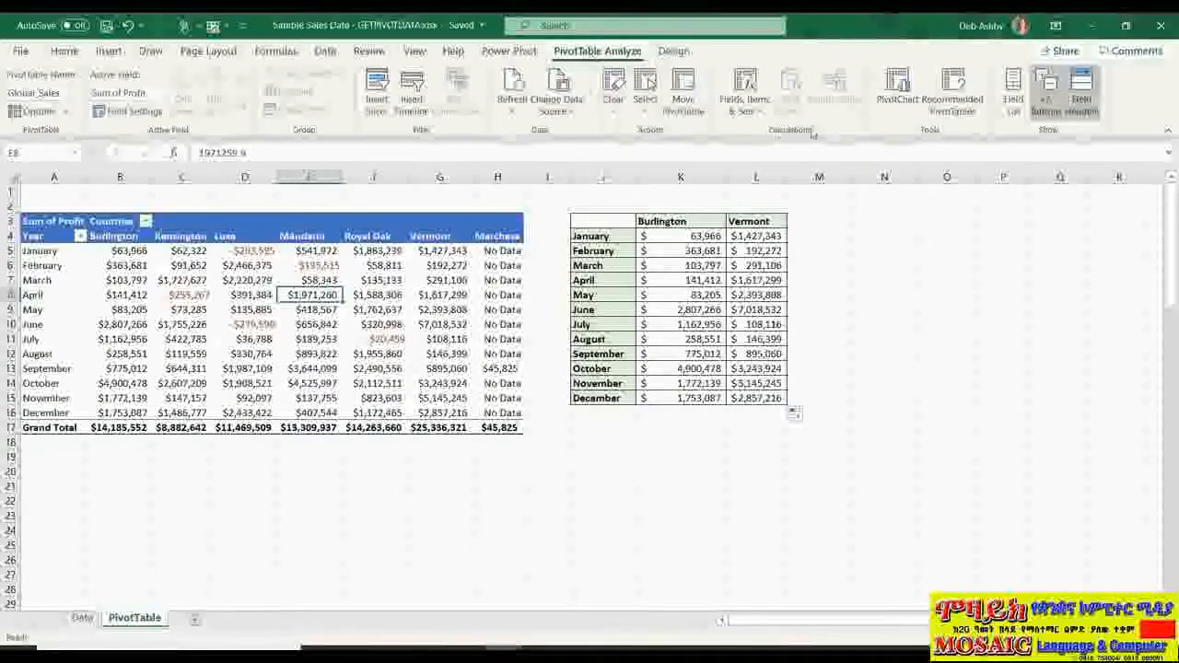
{"action": "left_click", "coordinate": [1013, 88]}
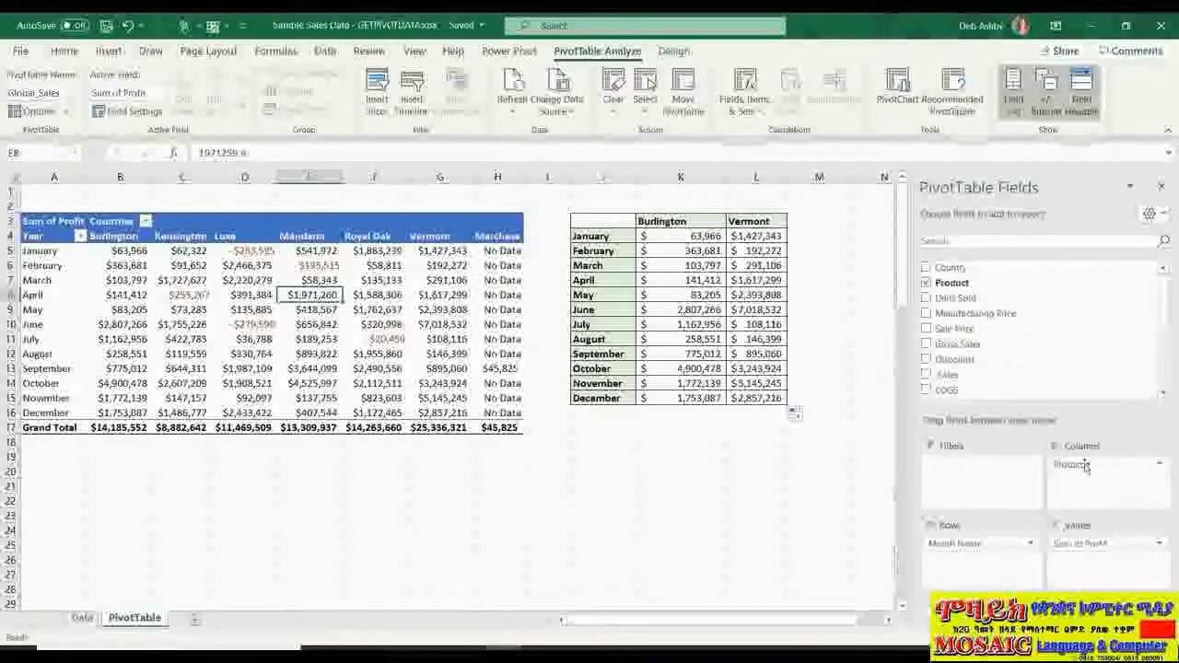
{"action": "left_click_drag", "start_coordinate": [1090, 468], "coordinate": [958, 564]}
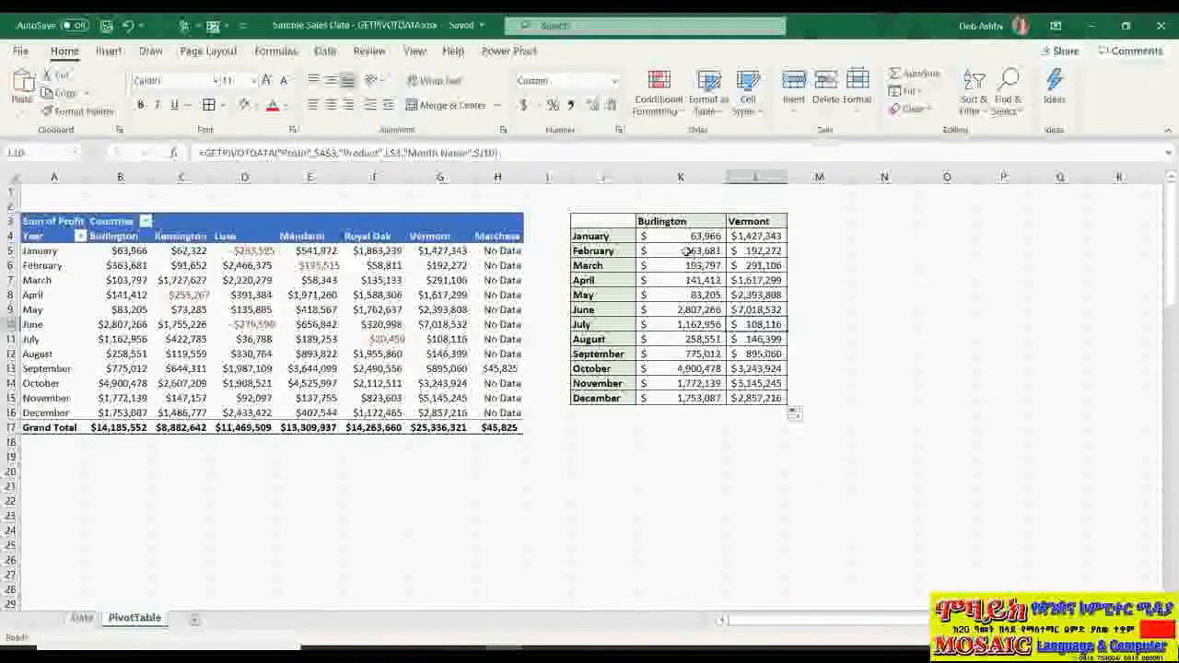
Step: Try removing the Product field from the pivot table, undo the removal, and place Product in the columns area again
{"action": "left_click", "coordinate": [312, 295]}
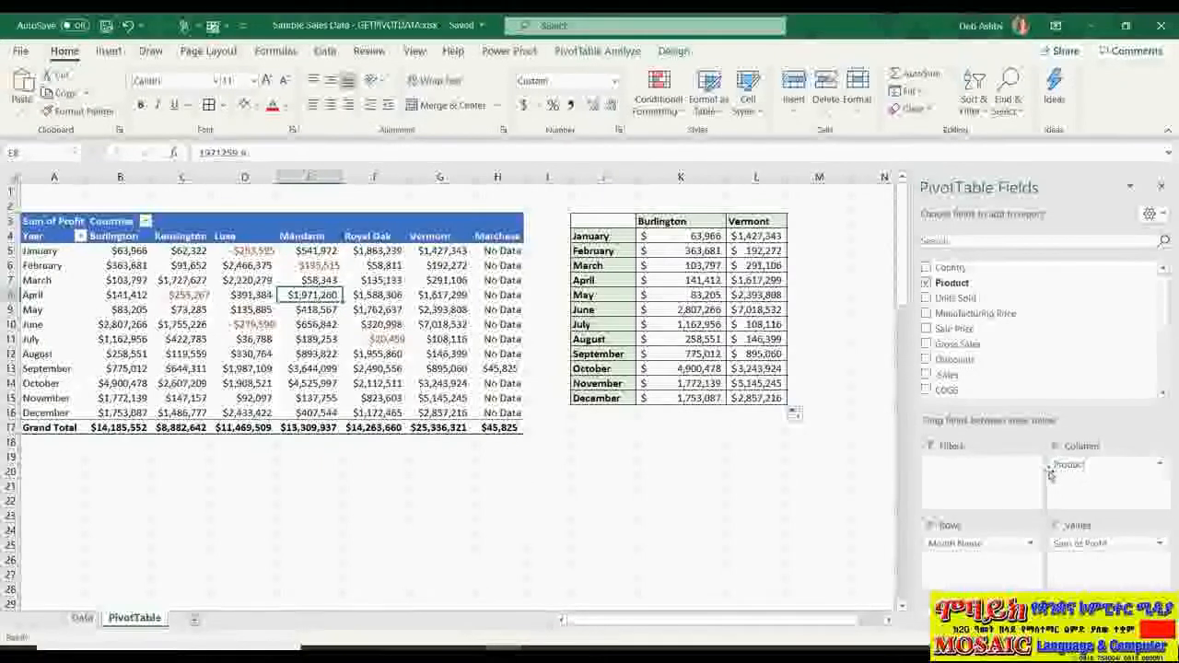
{"action": "left_click", "coordinate": [682, 237]}
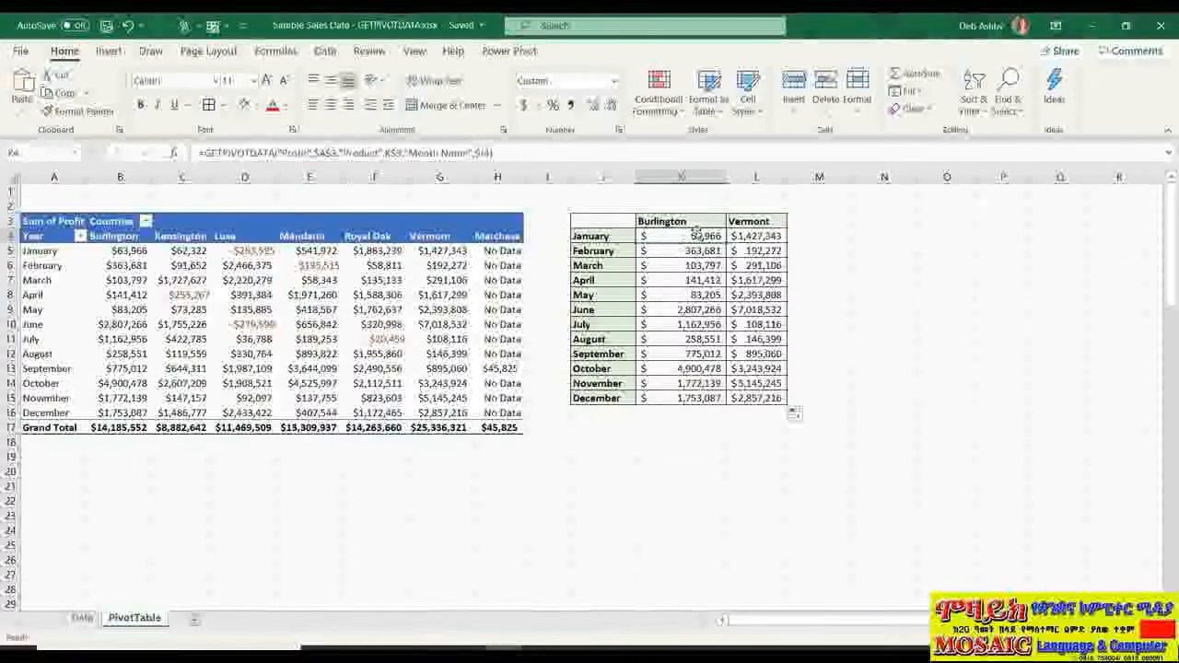
{"action": "left_click", "coordinate": [448, 296]}
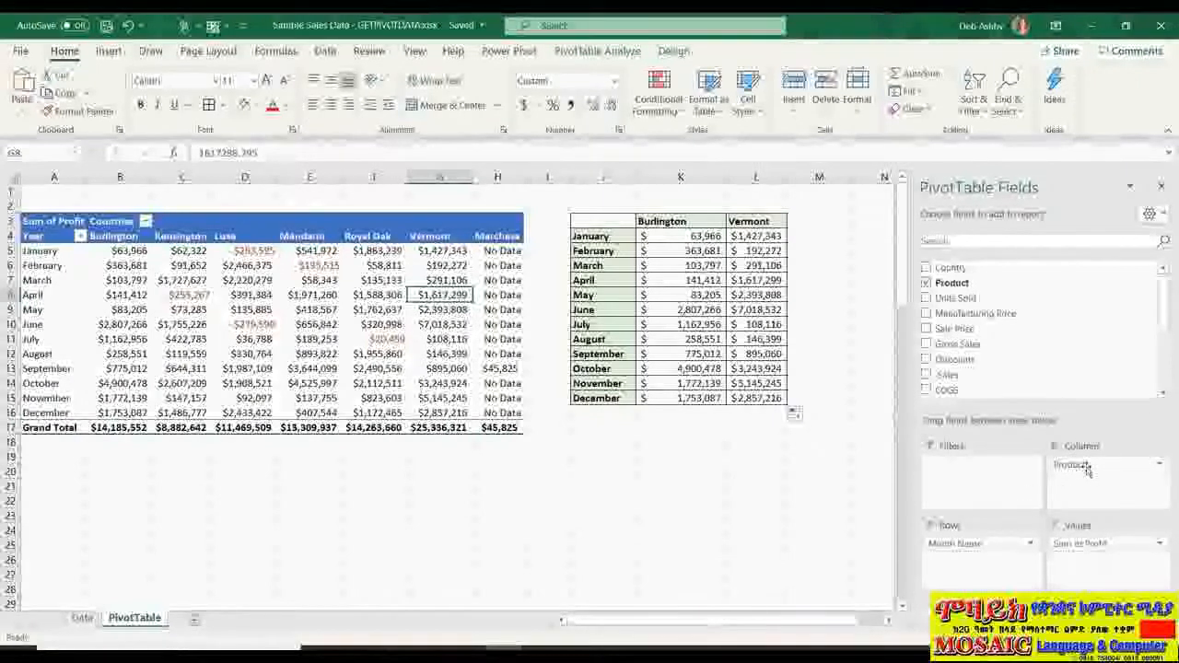
{"action": "left_click_drag", "start_coordinate": [1087, 470], "coordinate": [753, 500]}
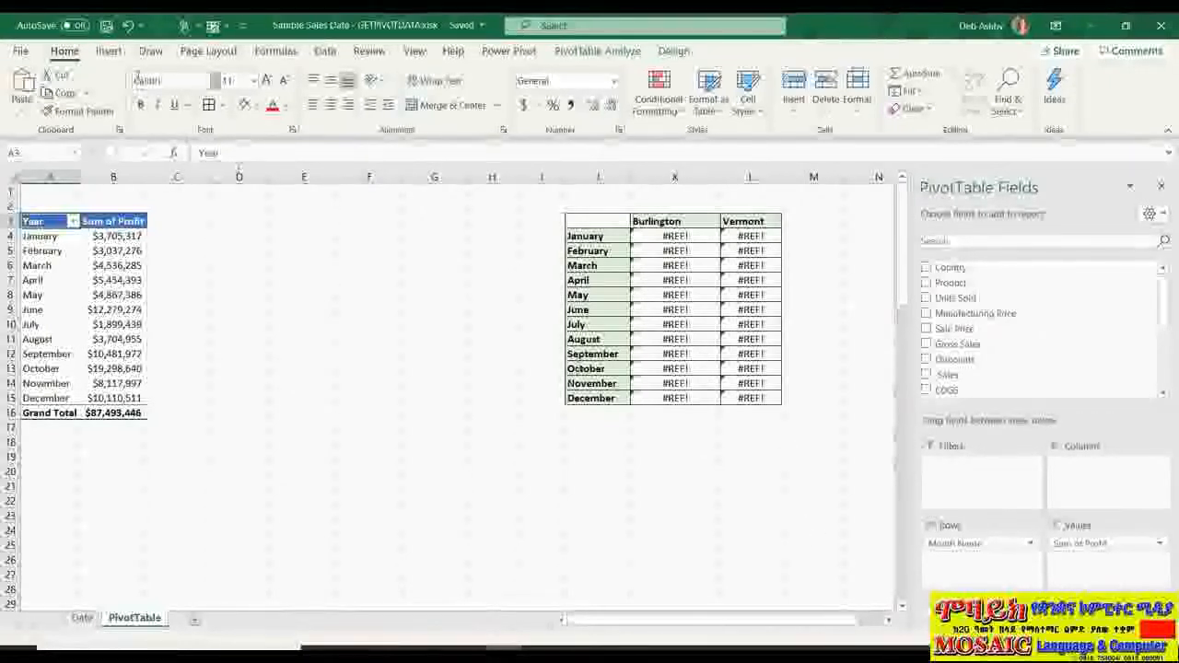
{"action": "key", "text": "ctrl+z"}
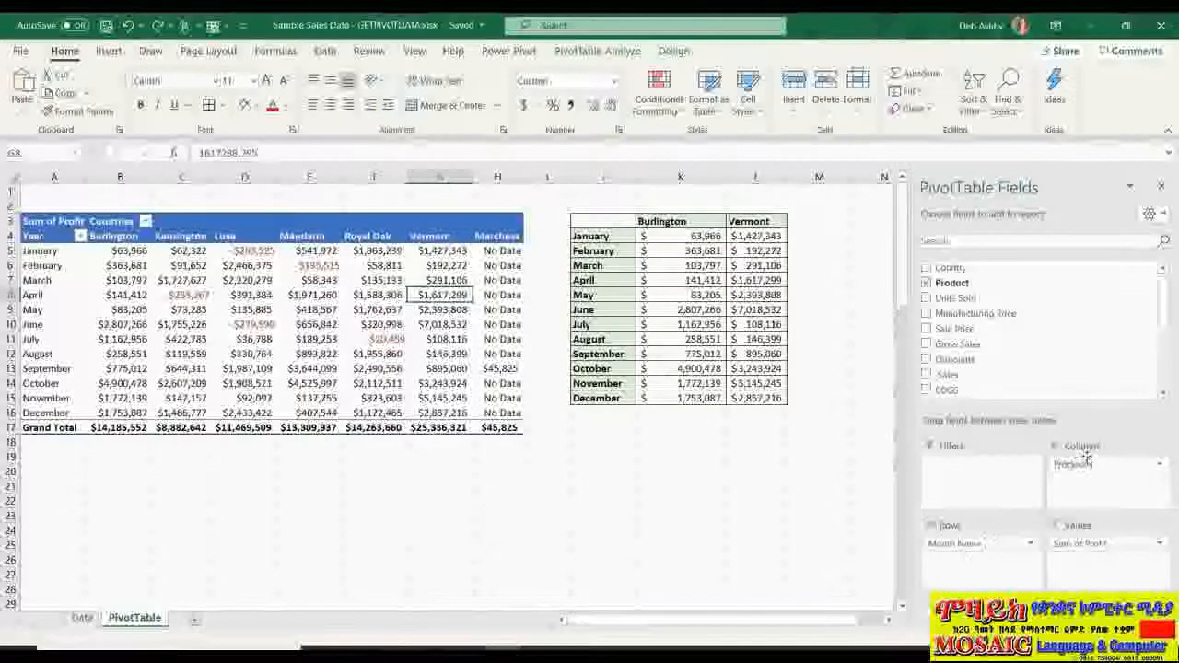
{"action": "left_click_drag", "start_coordinate": [1073, 464], "coordinate": [1106, 479]}
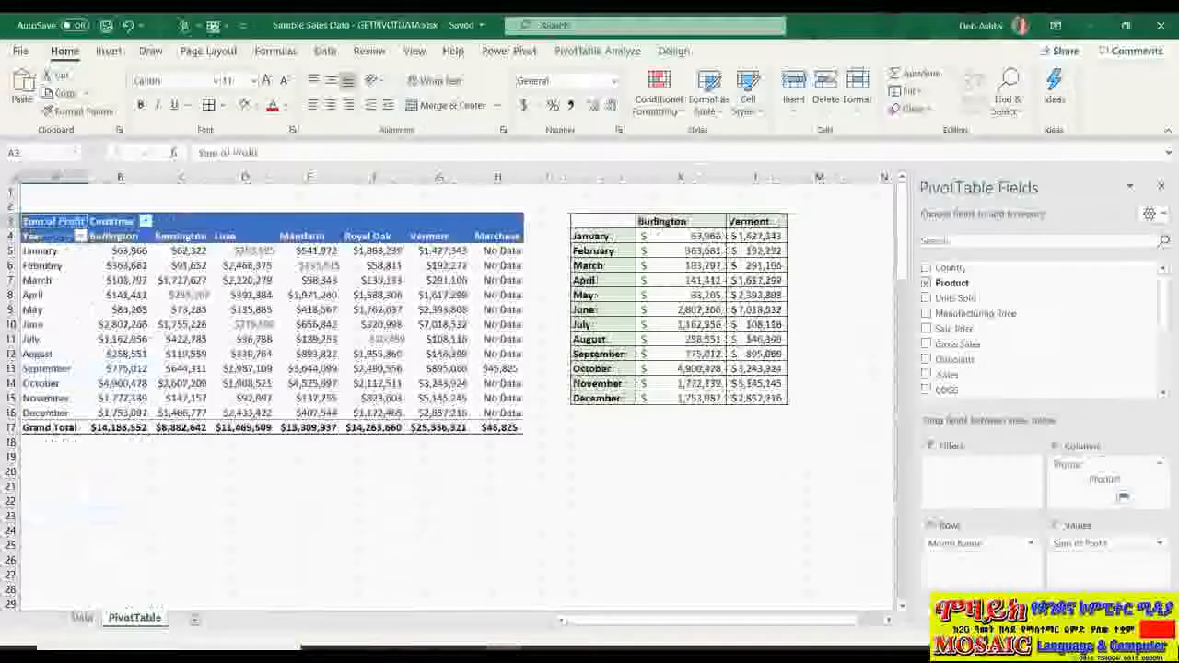